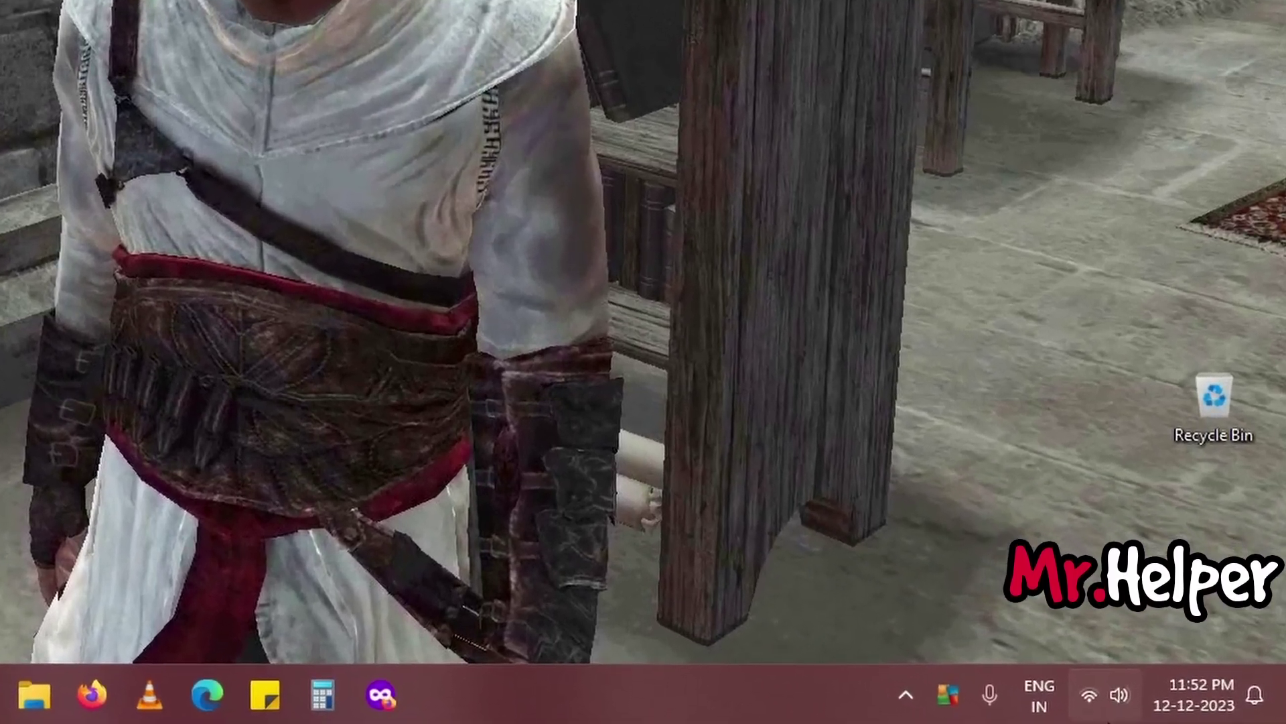
- Turn Wi-Fi off from the Quick Settings panel
{"action": "left_click", "coordinate": [1186, 708]}
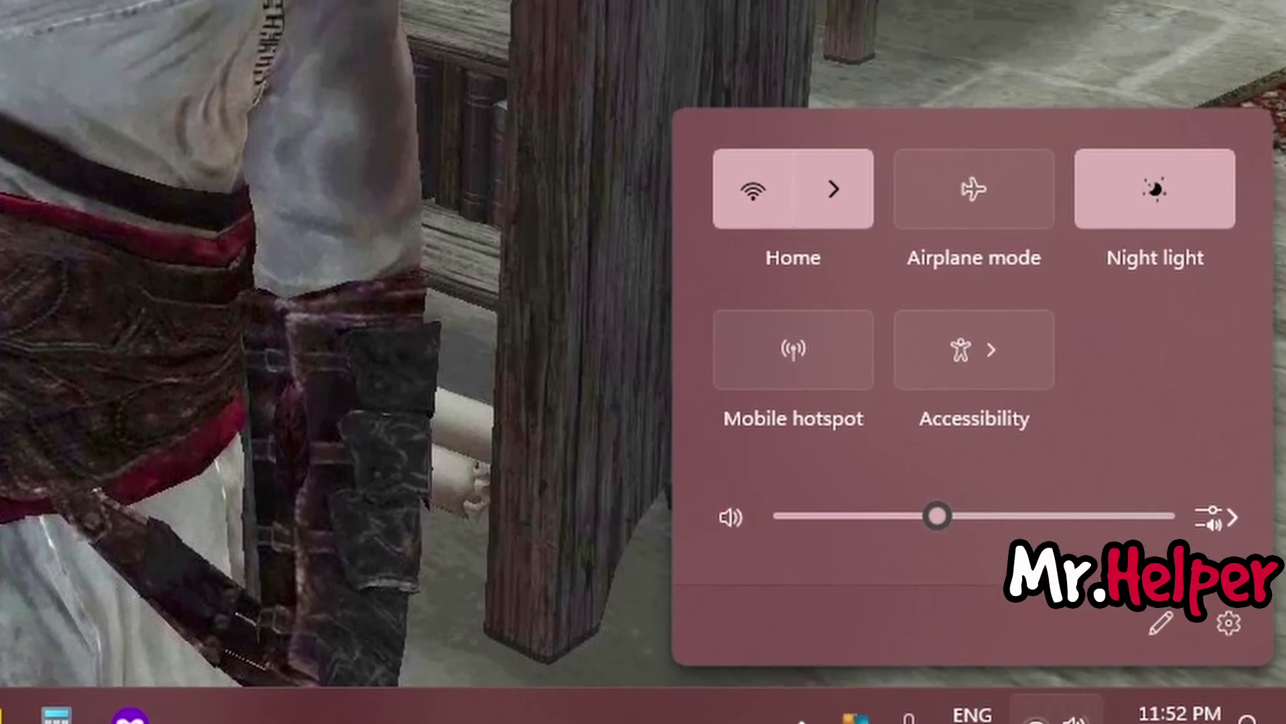
{"action": "left_click", "coordinate": [779, 247]}
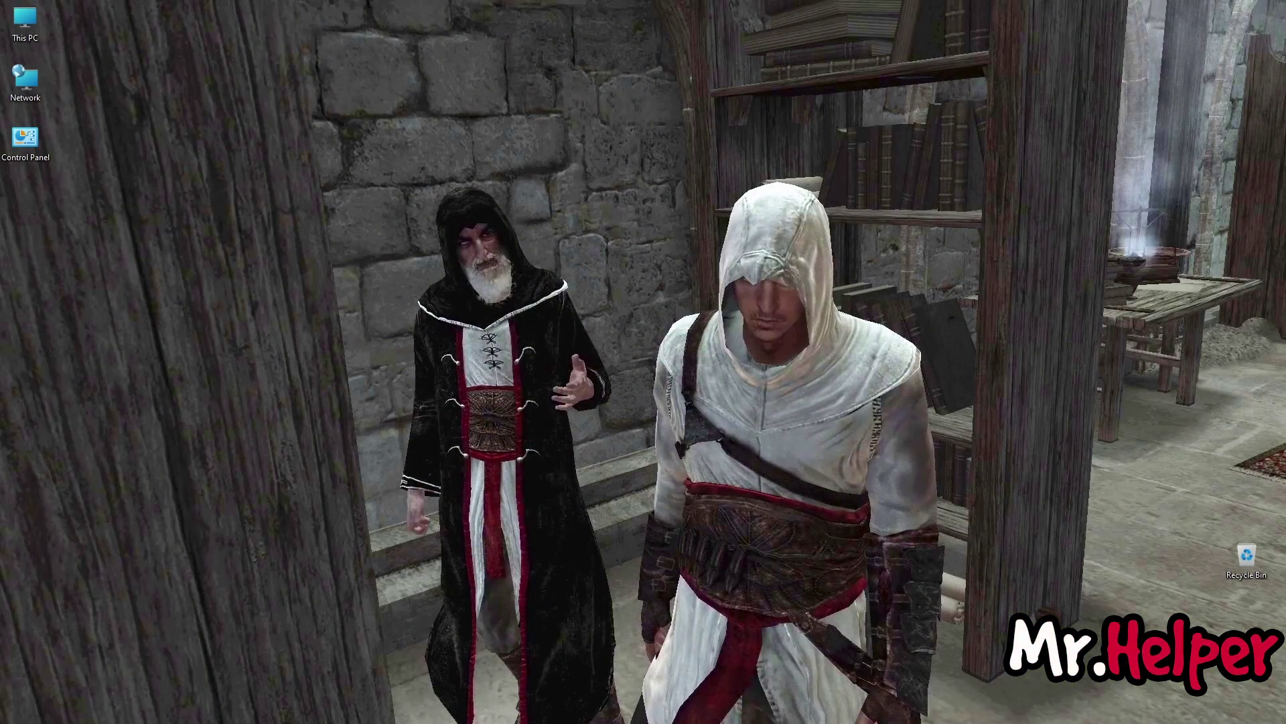
- Launch Control Panel from Windows search and show all items as large icons
{"action": "key", "text": "super+s"}
{"action": "type", "text": "Control Panel"}
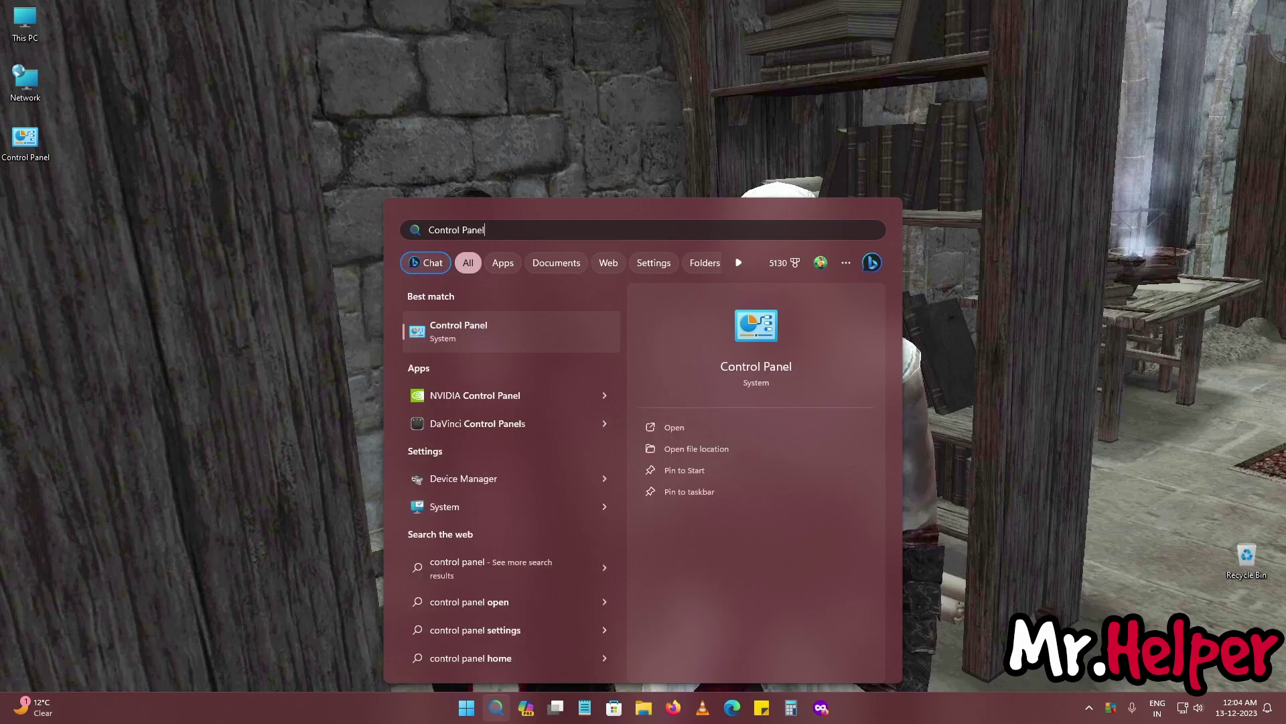
{"action": "key", "text": "Return"}
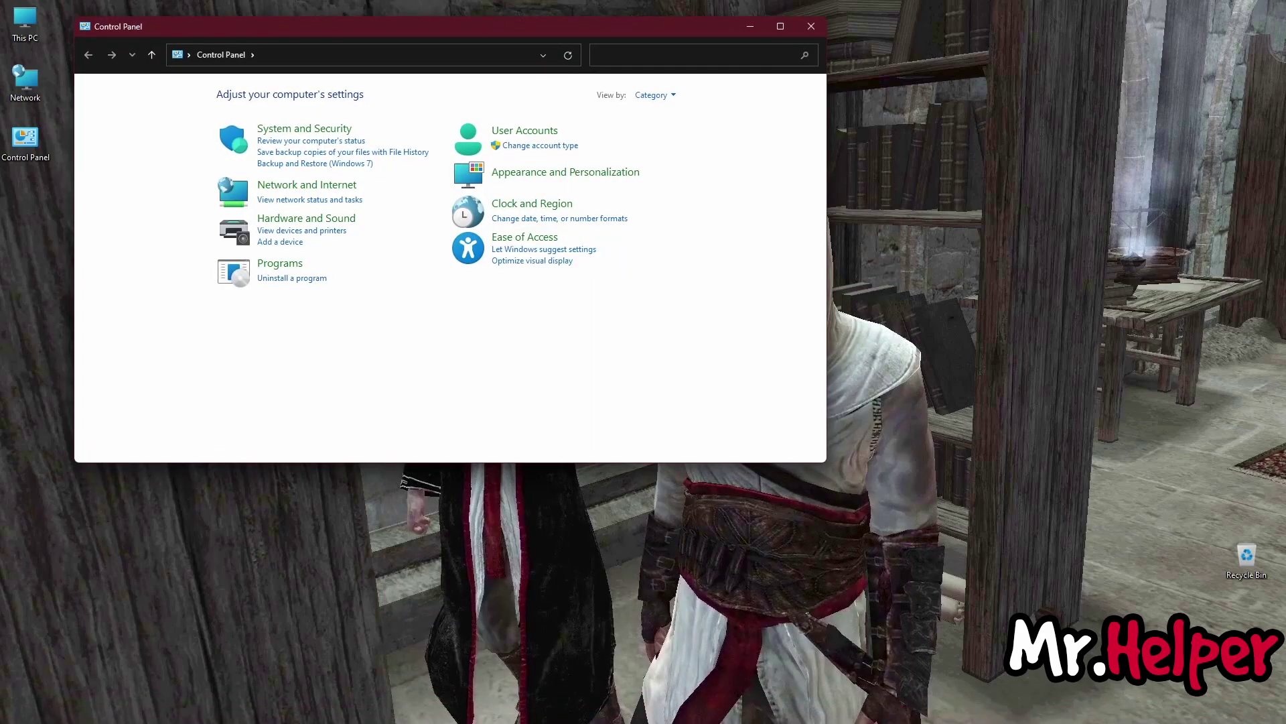
{"action": "left_click", "coordinate": [660, 94]}
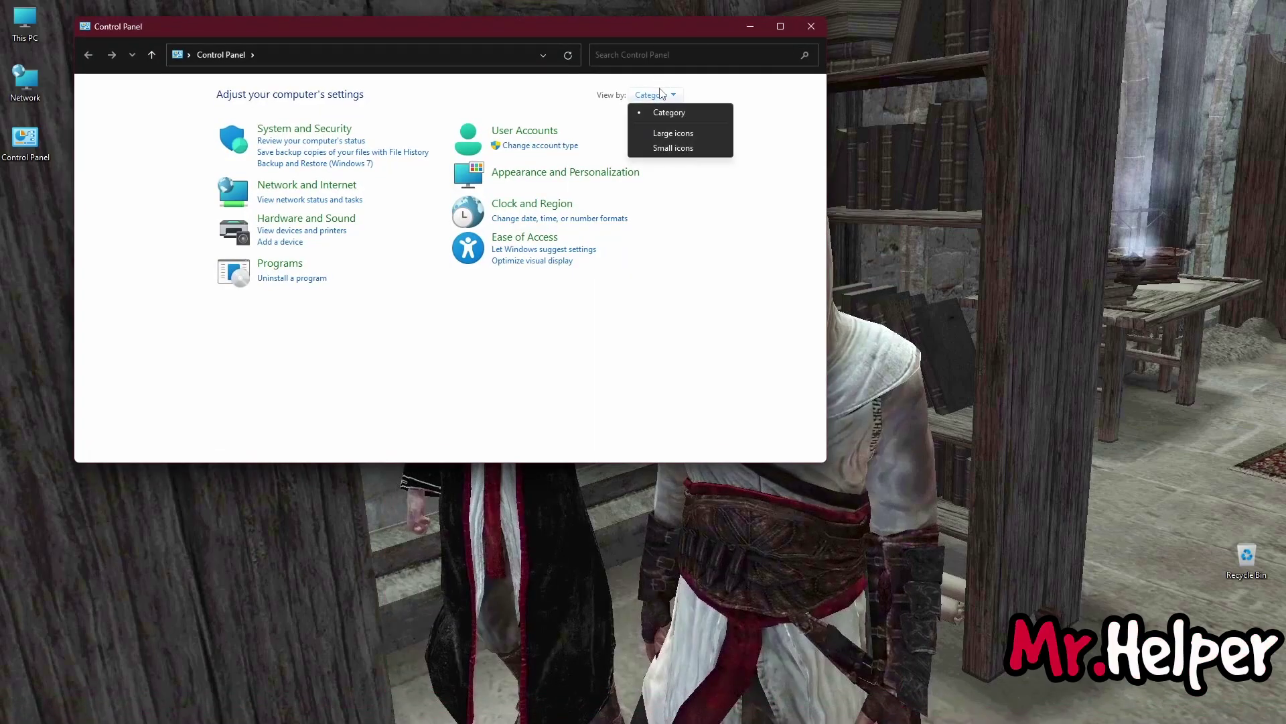
{"action": "left_click", "coordinate": [673, 134]}
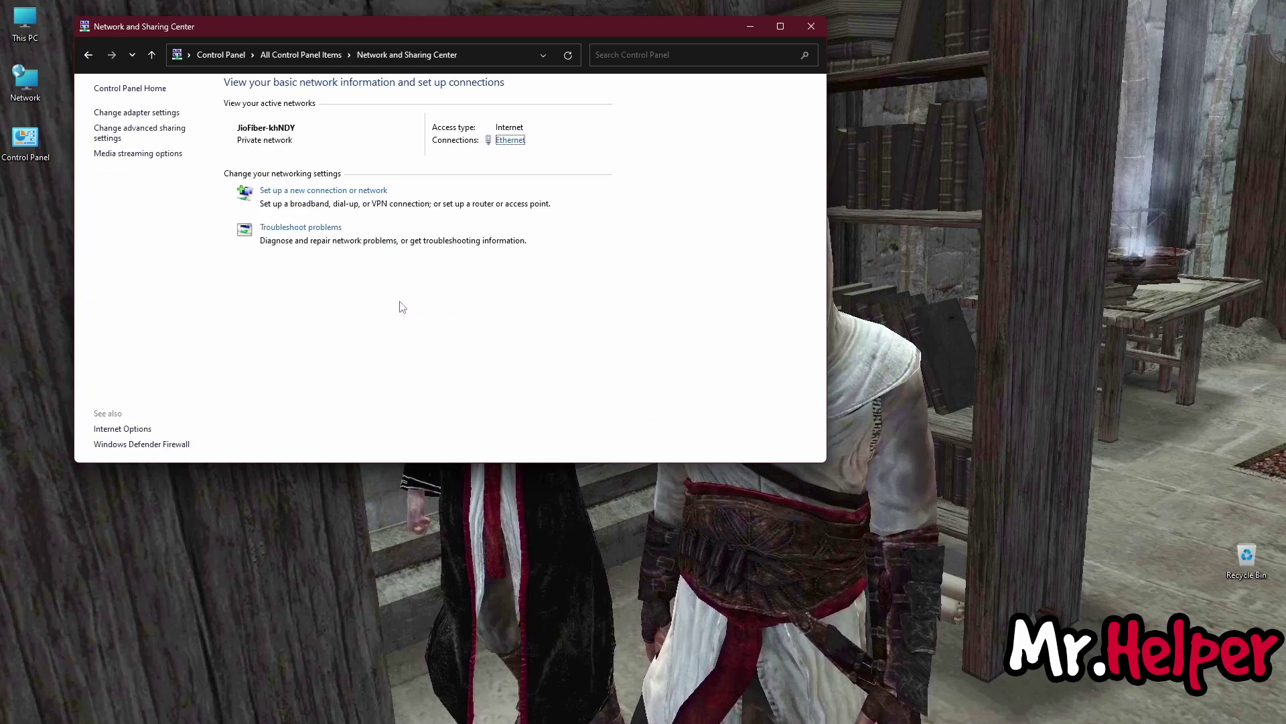
- Inspect the Ethernet status details and bring up actions for the Ethernet adapter
{"action": "left_click", "coordinate": [504, 142]}
{"action": "left_click_drag", "start_coordinate": [563, 221], "coordinate": [1030, 54]}
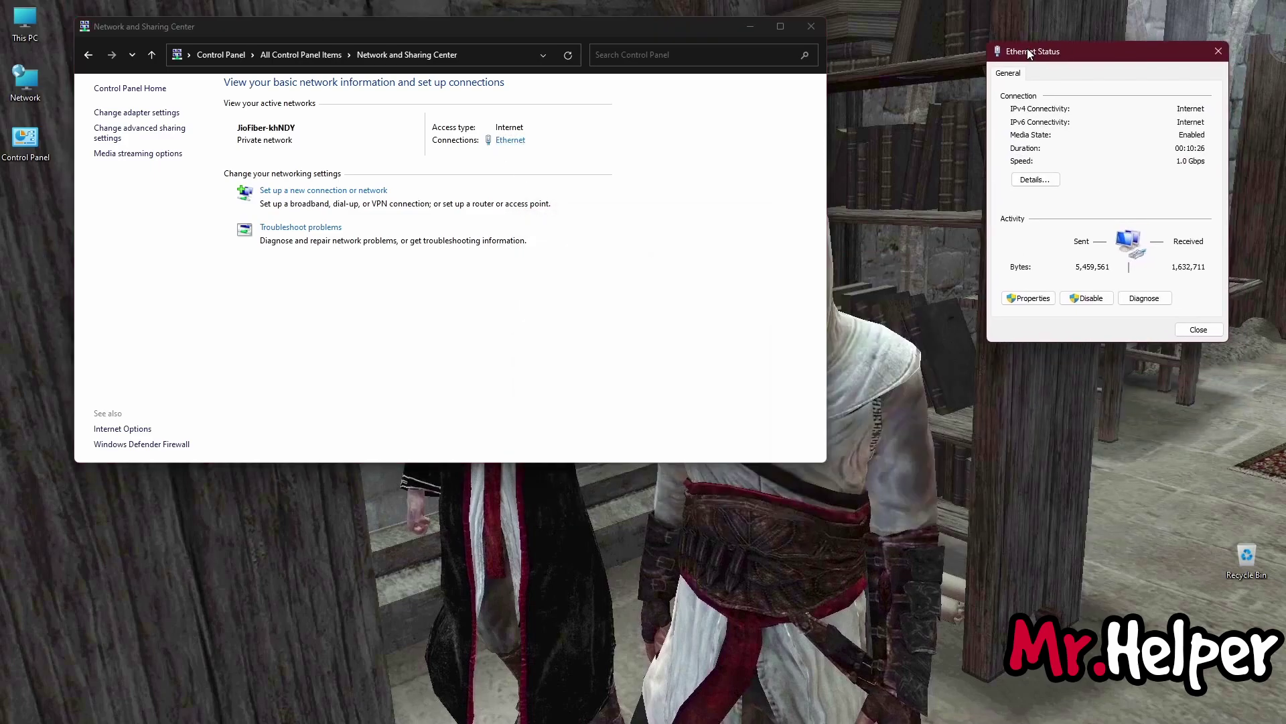
{"action": "left_click", "coordinate": [1036, 180]}
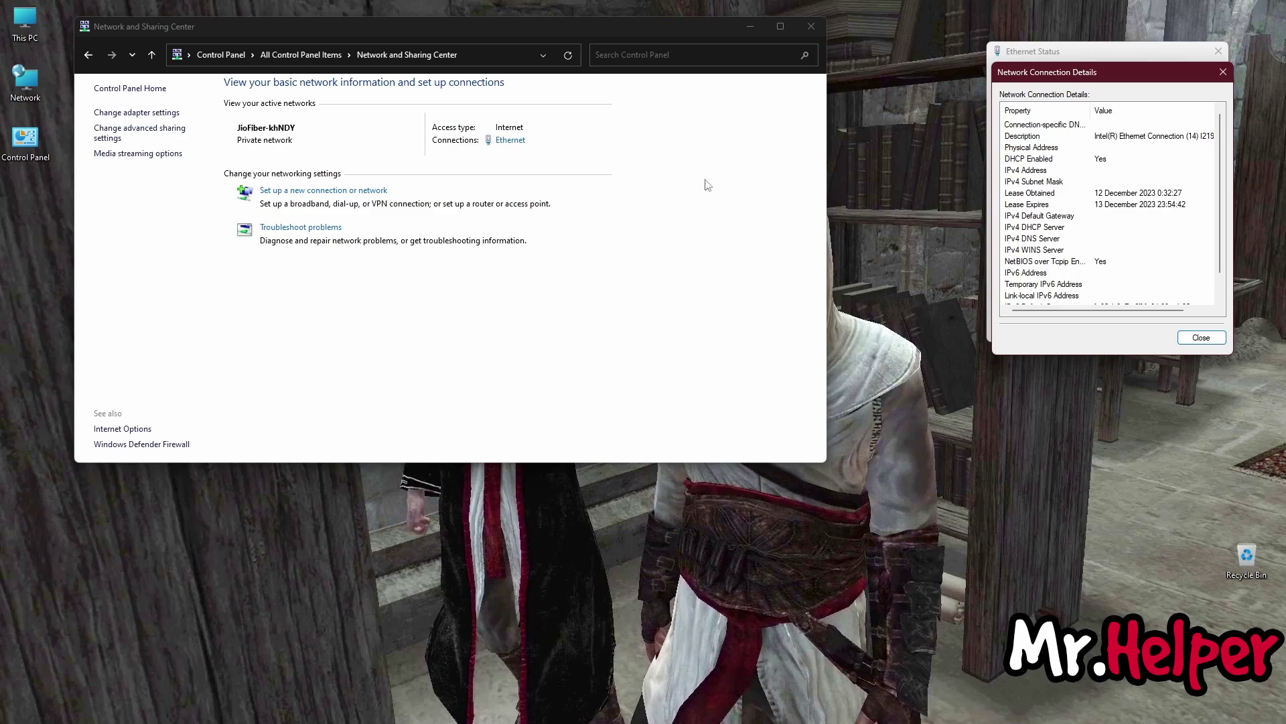
{"action": "left_click", "coordinate": [156, 113]}
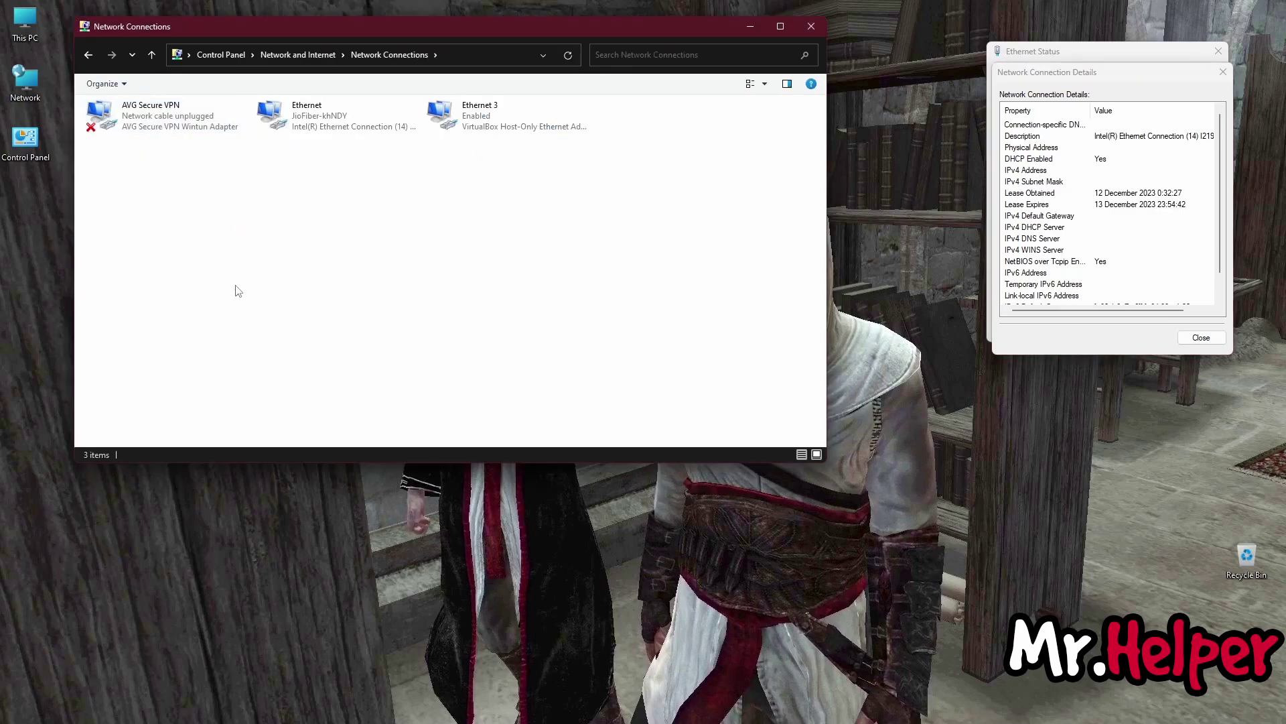
{"action": "left_click", "coordinate": [1211, 141]}
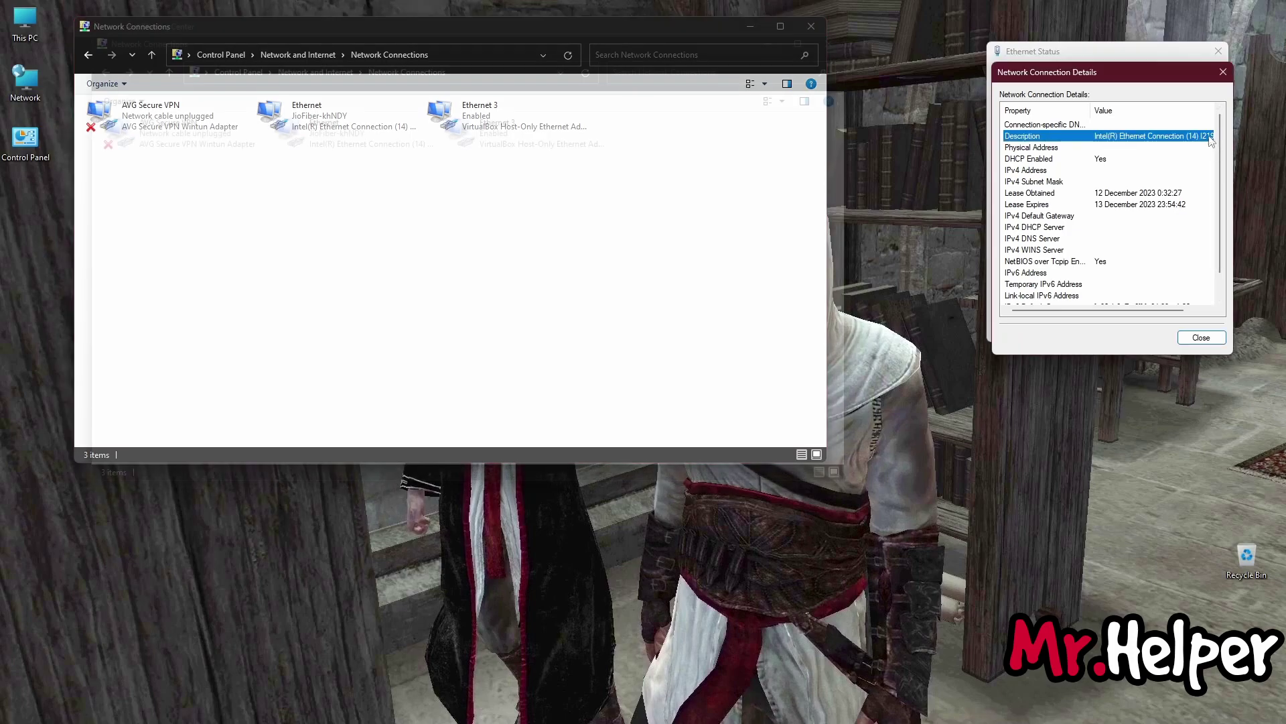
{"action": "right_click", "coordinate": [360, 146]}
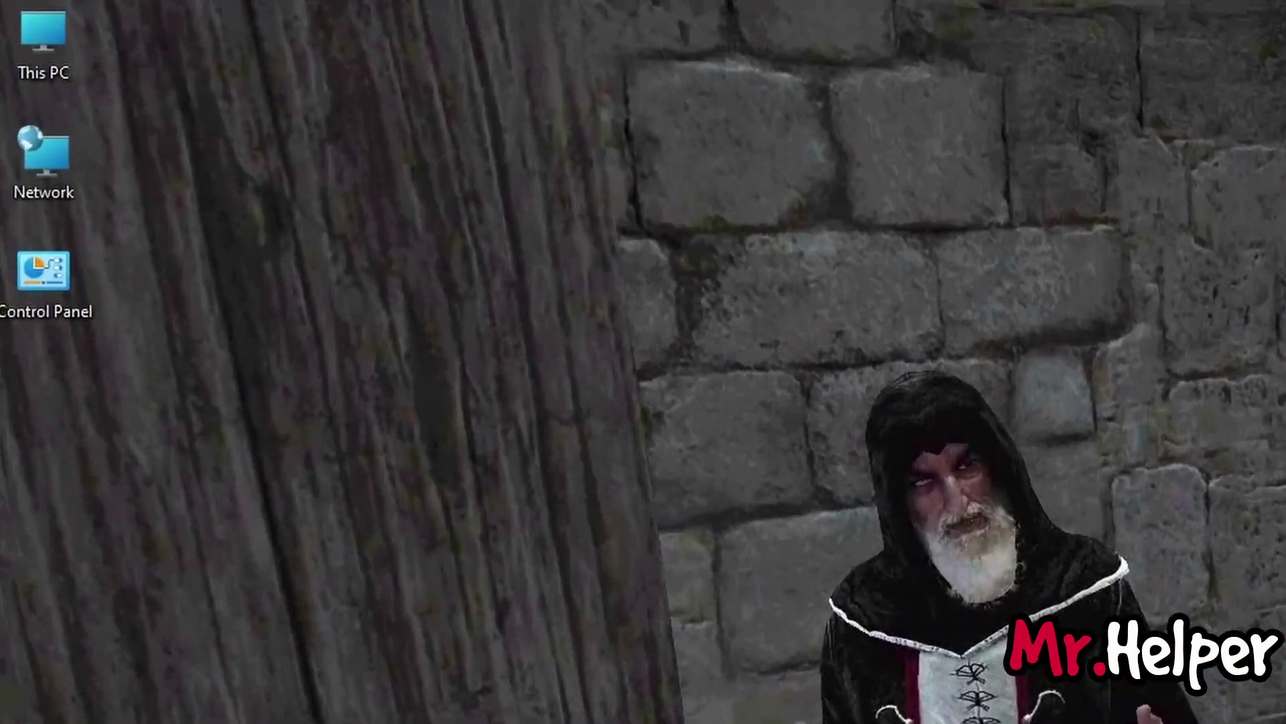
- Go from This PC through System32 and drivers into etc, selecting the hosts file
{"action": "double_click", "coordinate": [42, 41]}
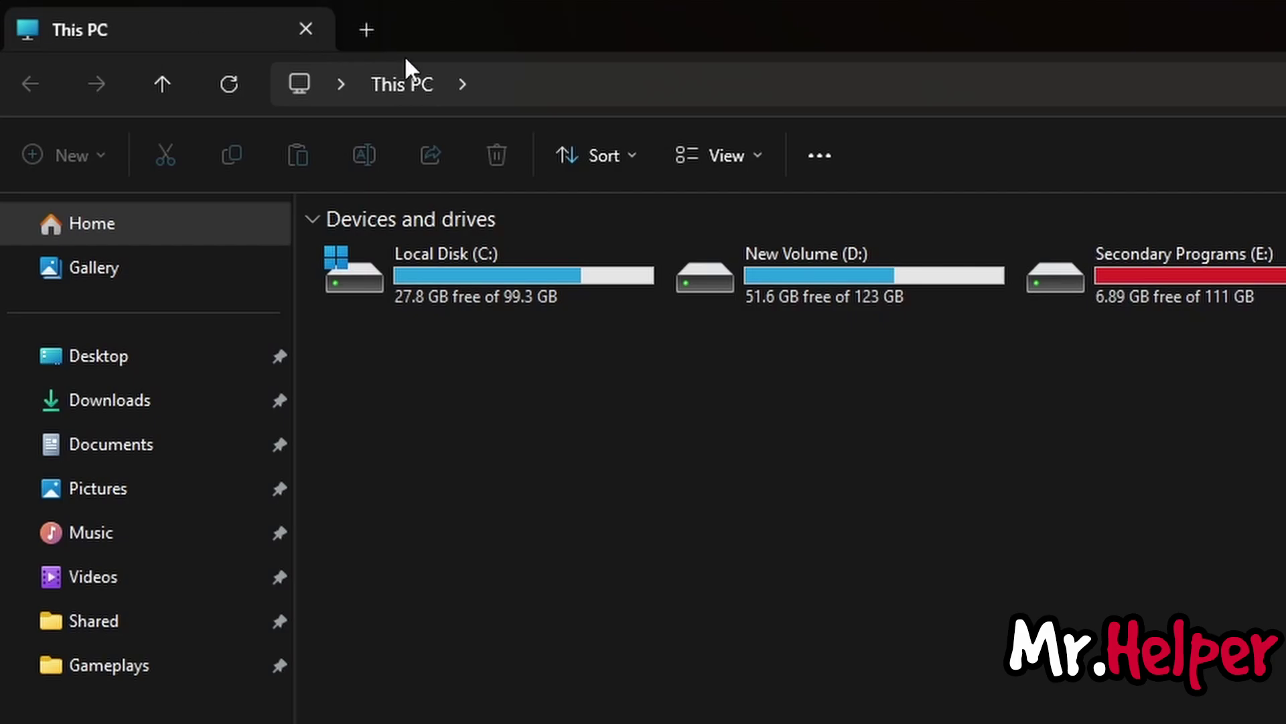
{"action": "left_click", "coordinate": [511, 79]}
{"action": "type", "text": "Syst"}
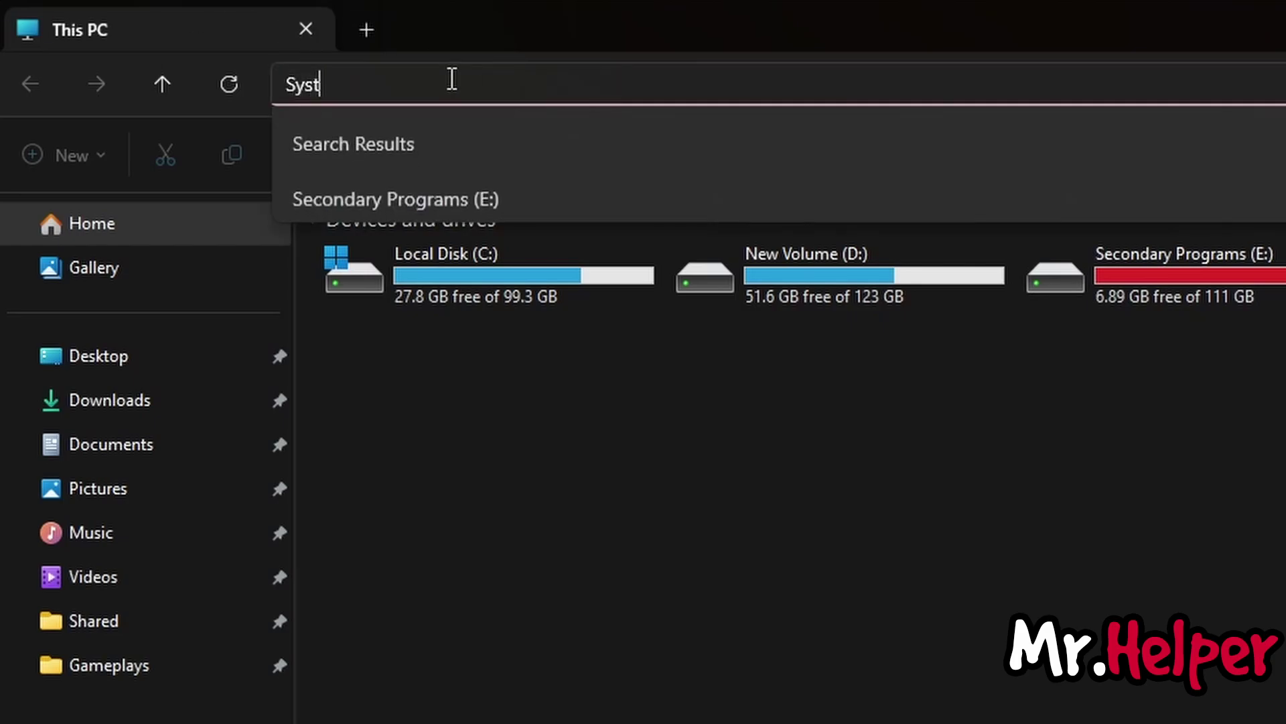
{"action": "type", "text": "em32"}
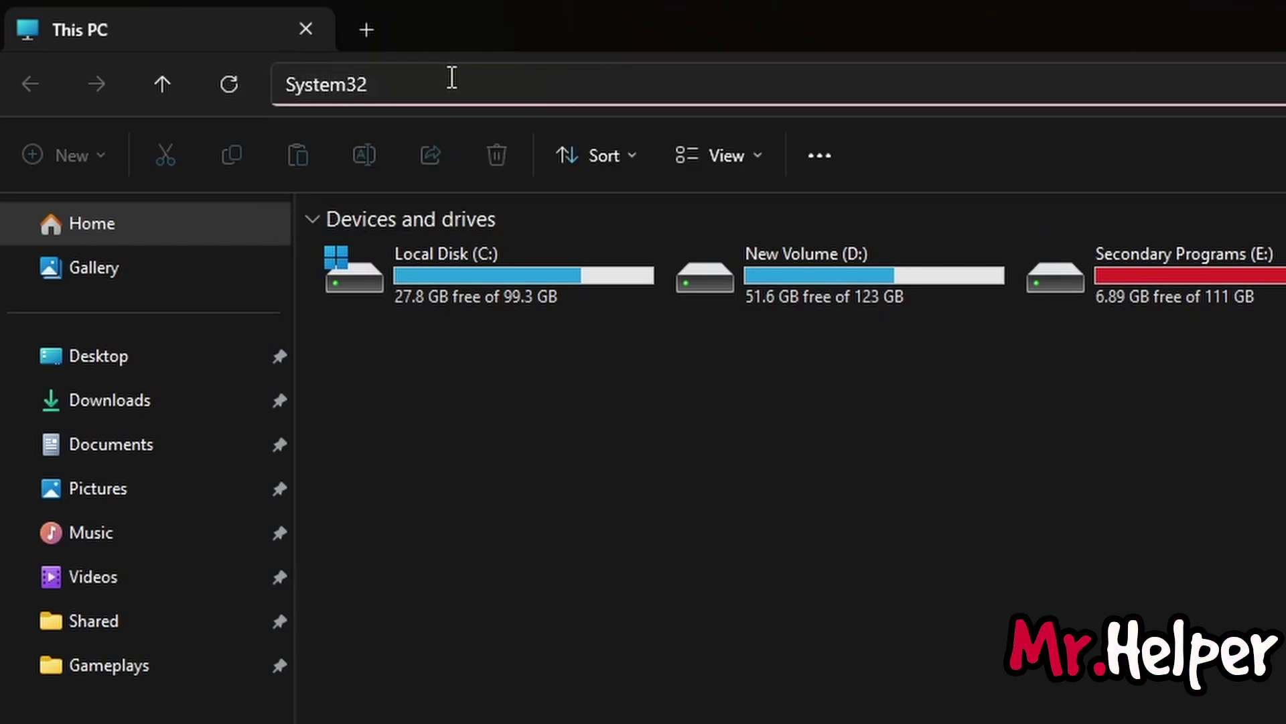
{"action": "key", "text": "Return"}
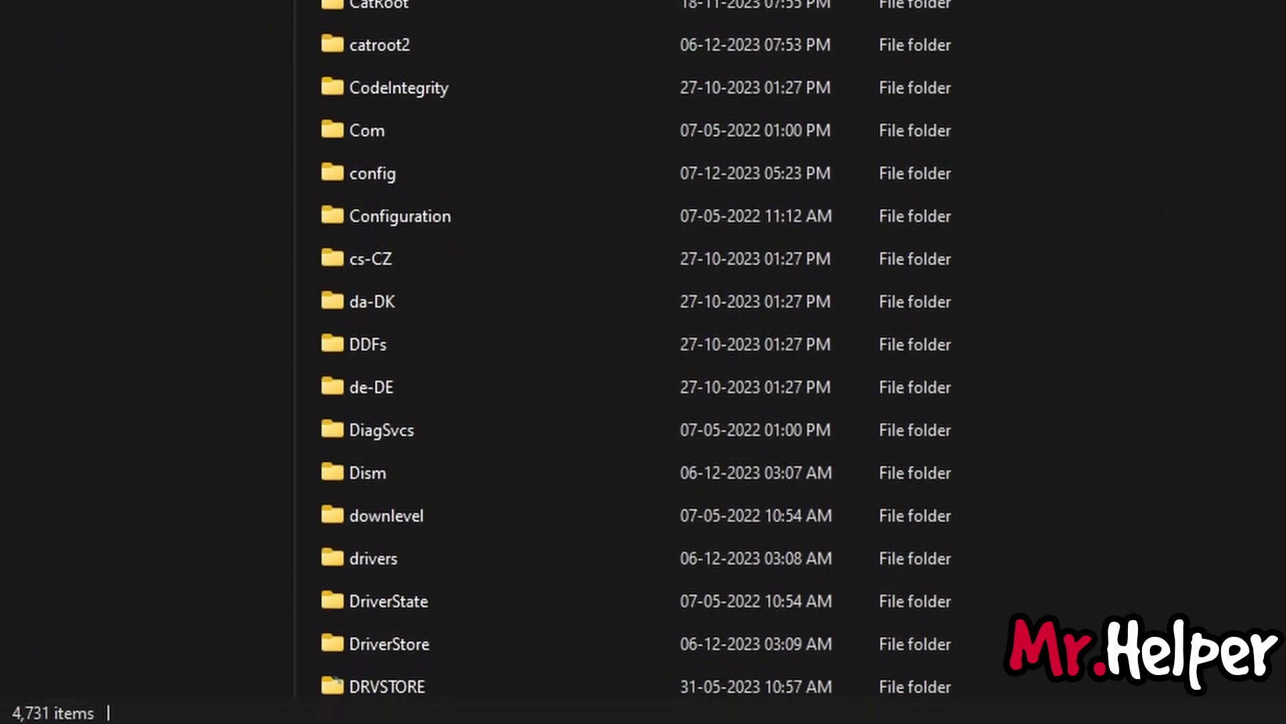
{"action": "double_click", "coordinate": [418, 568]}
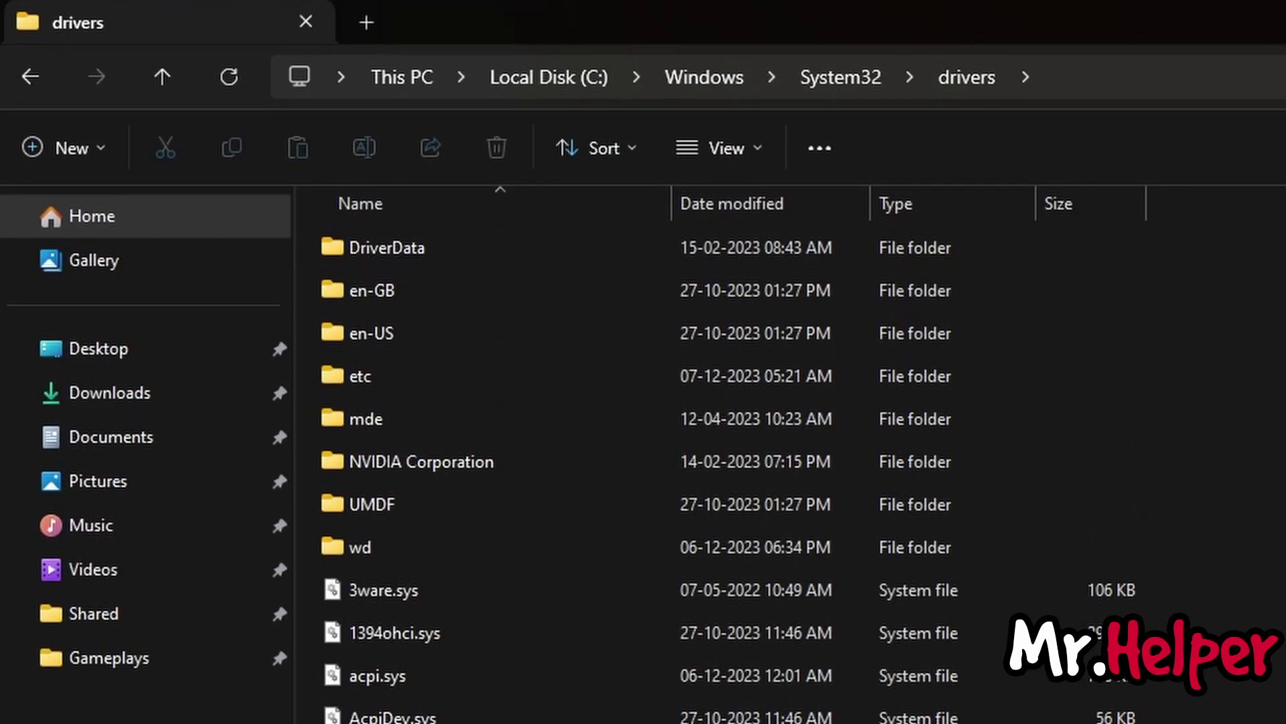
{"action": "double_click", "coordinate": [392, 376]}
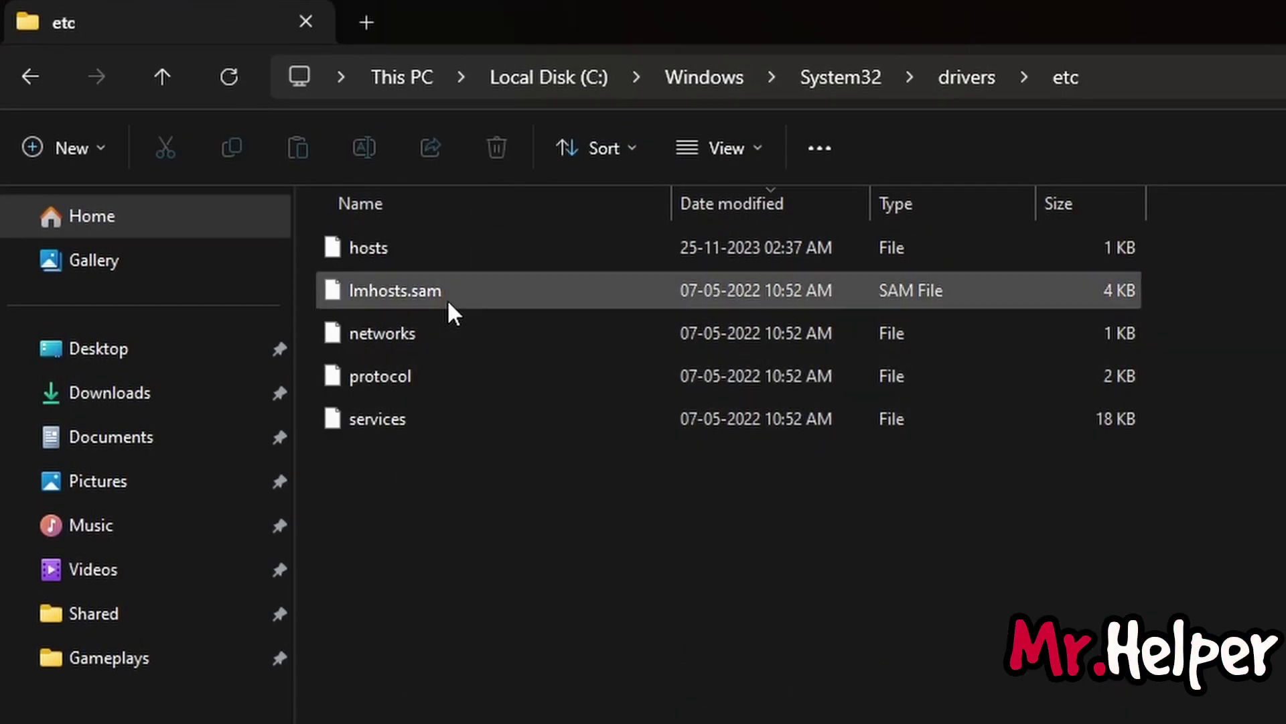
{"action": "left_click", "coordinate": [466, 249]}
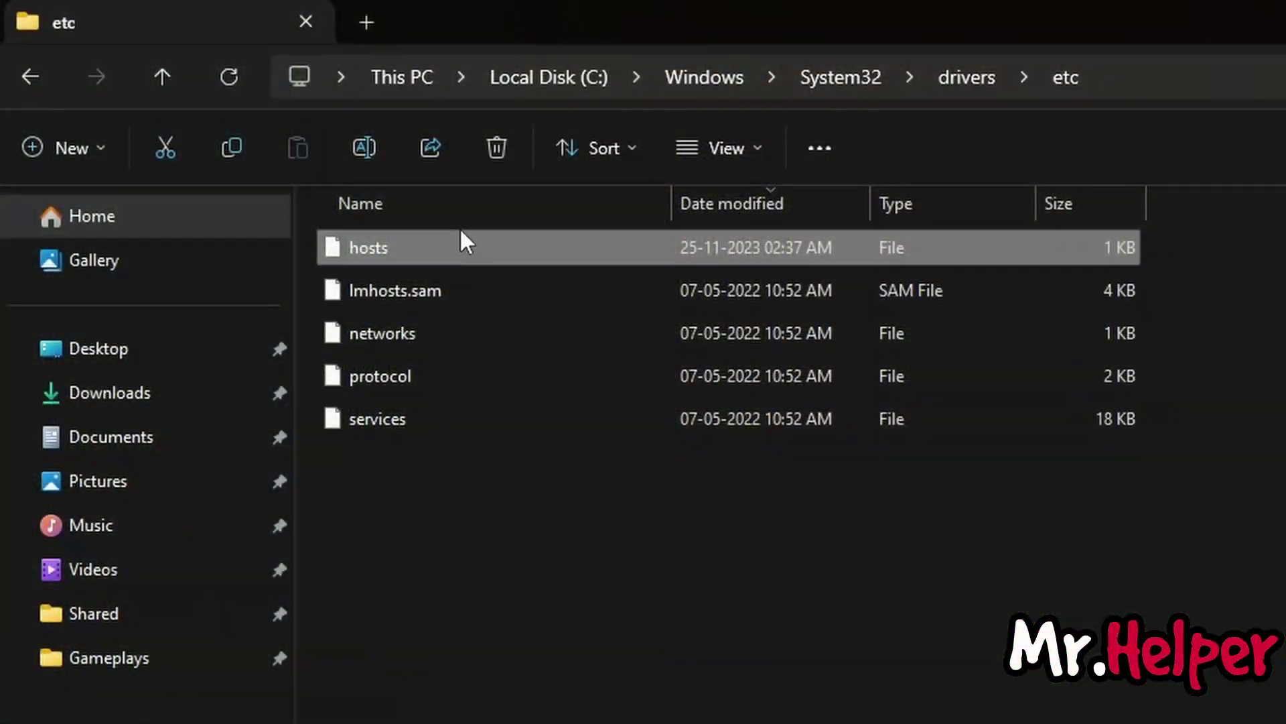
- Copy the hosts file from etc and paste it onto the desktop
{"action": "right_click", "coordinate": [456, 251]}
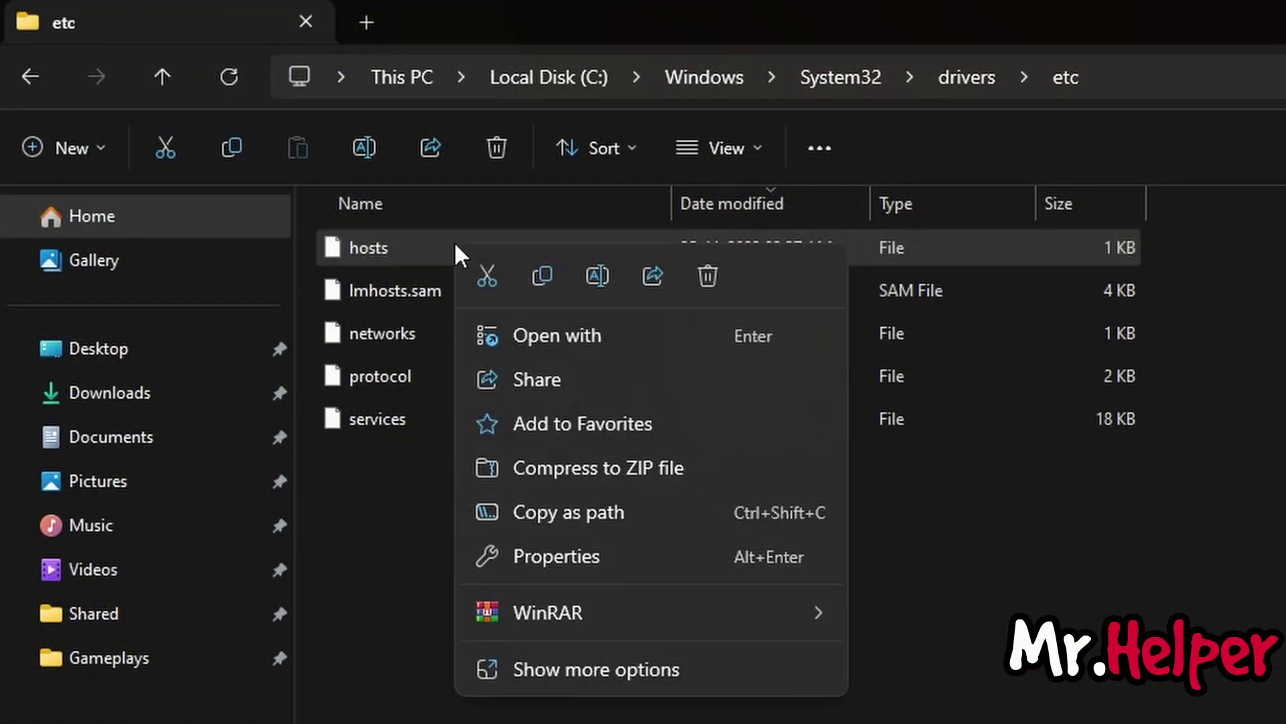
{"action": "left_click", "coordinate": [564, 670]}
{"action": "left_click", "coordinate": [554, 585]}
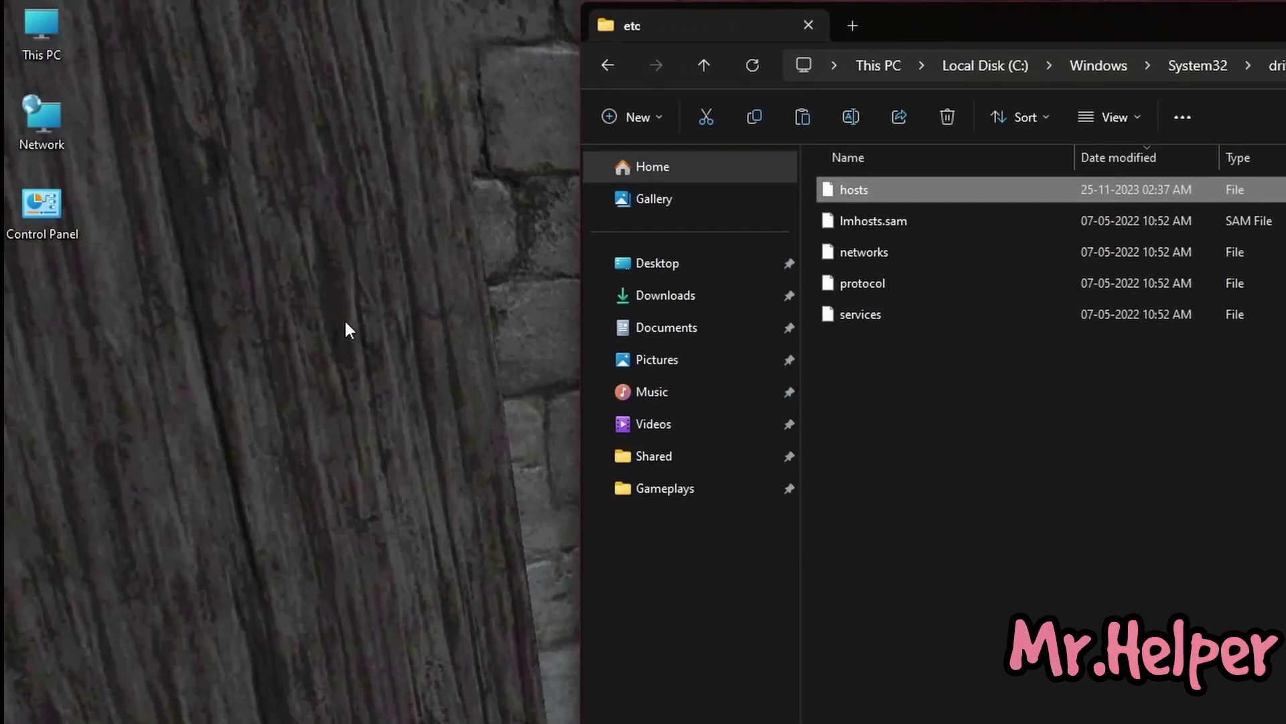
{"action": "right_click", "coordinate": [344, 319]}
{"action": "left_click", "coordinate": [368, 338]}
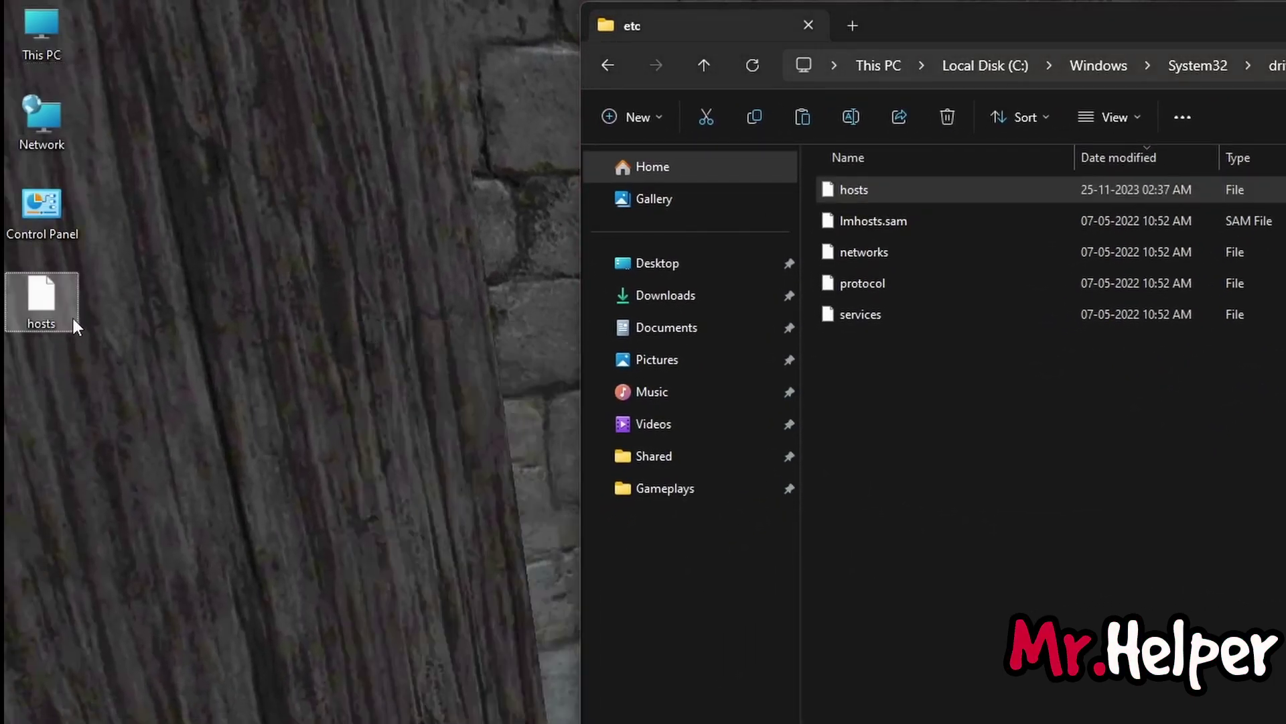
- Rename the desktop copy of hosts to 'host BACKUP'
{"action": "right_click", "coordinate": [46, 303]}
{"action": "left_click", "coordinate": [163, 610]}
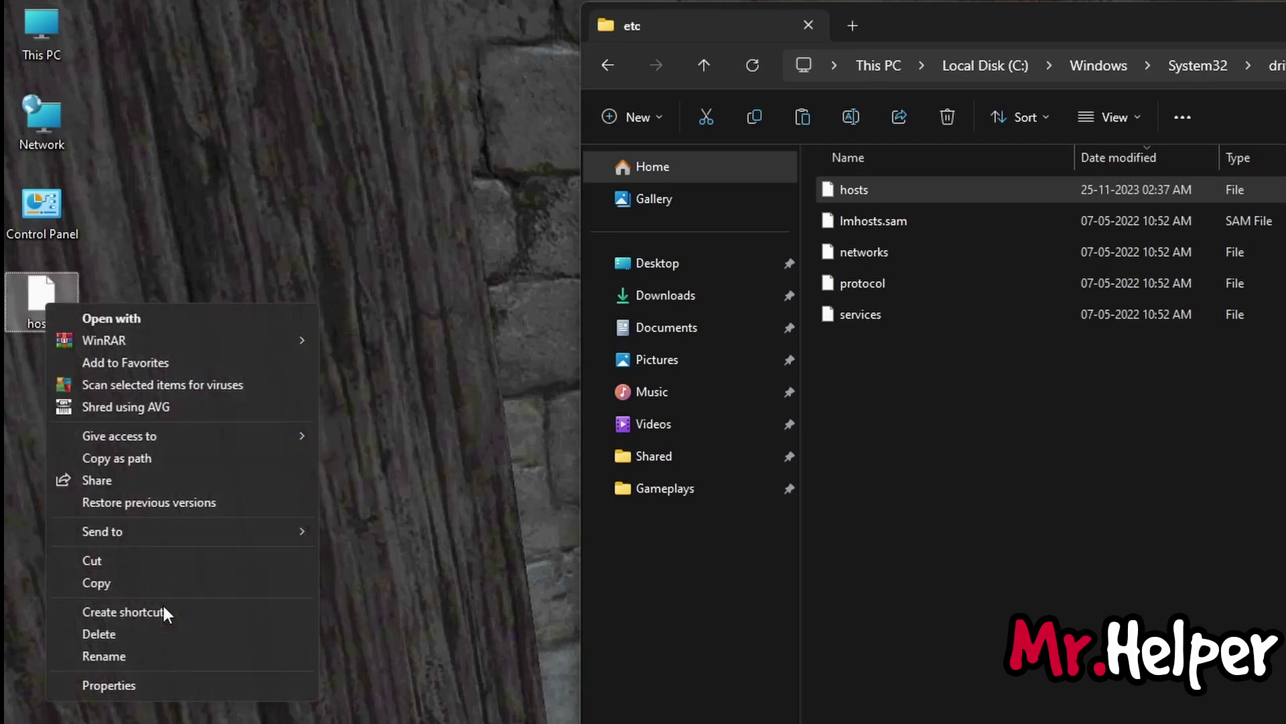
{"action": "left_click", "coordinate": [165, 653]}
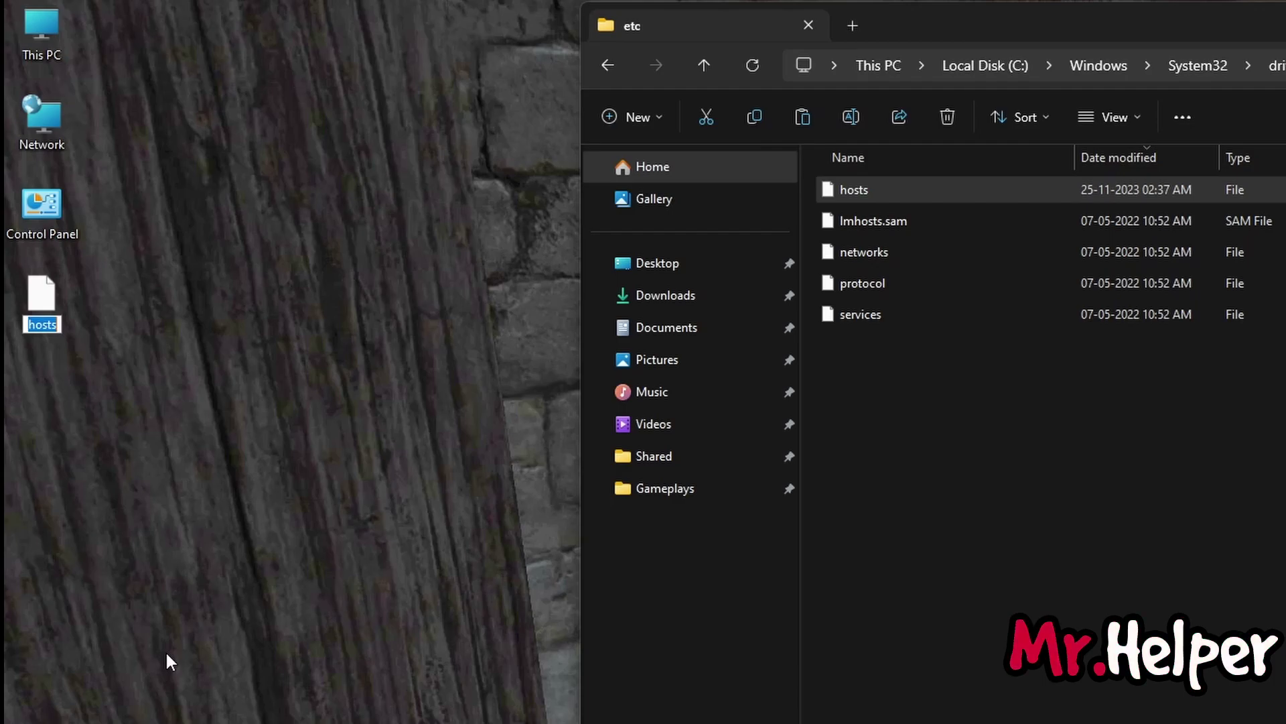
{"action": "type", "text": "host"}
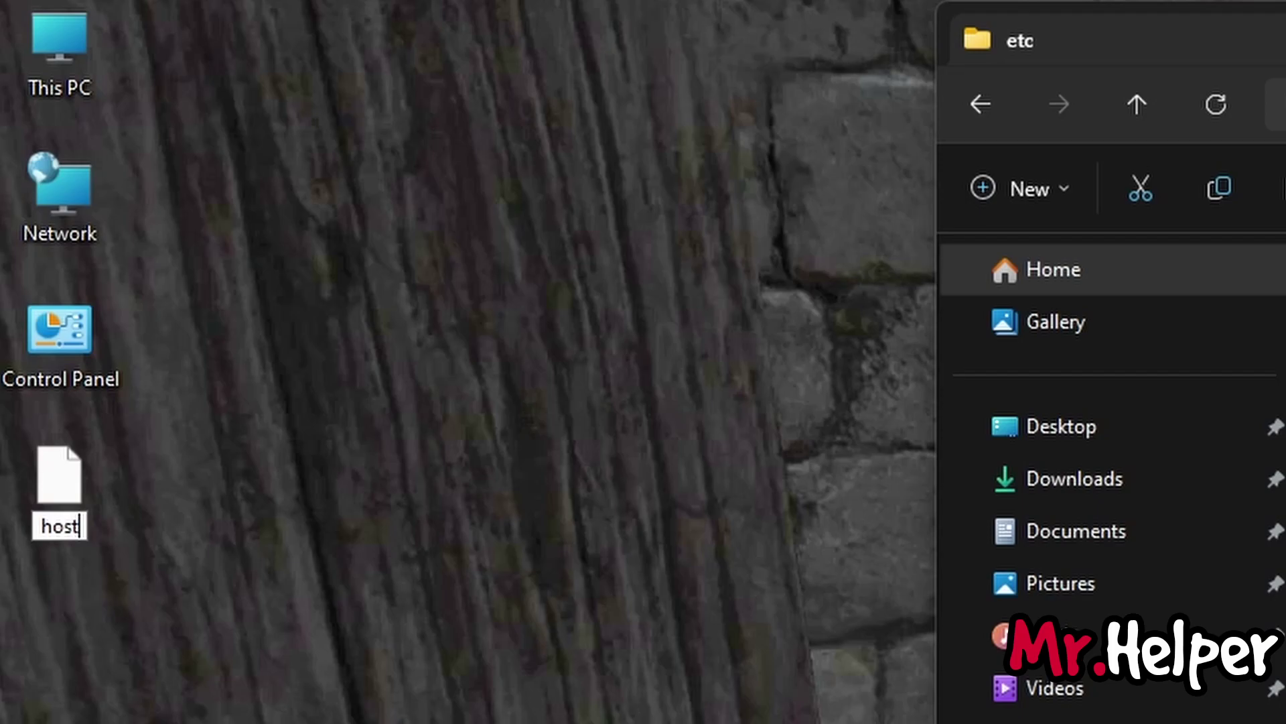
{"action": "type", "text": " BACKUP"}
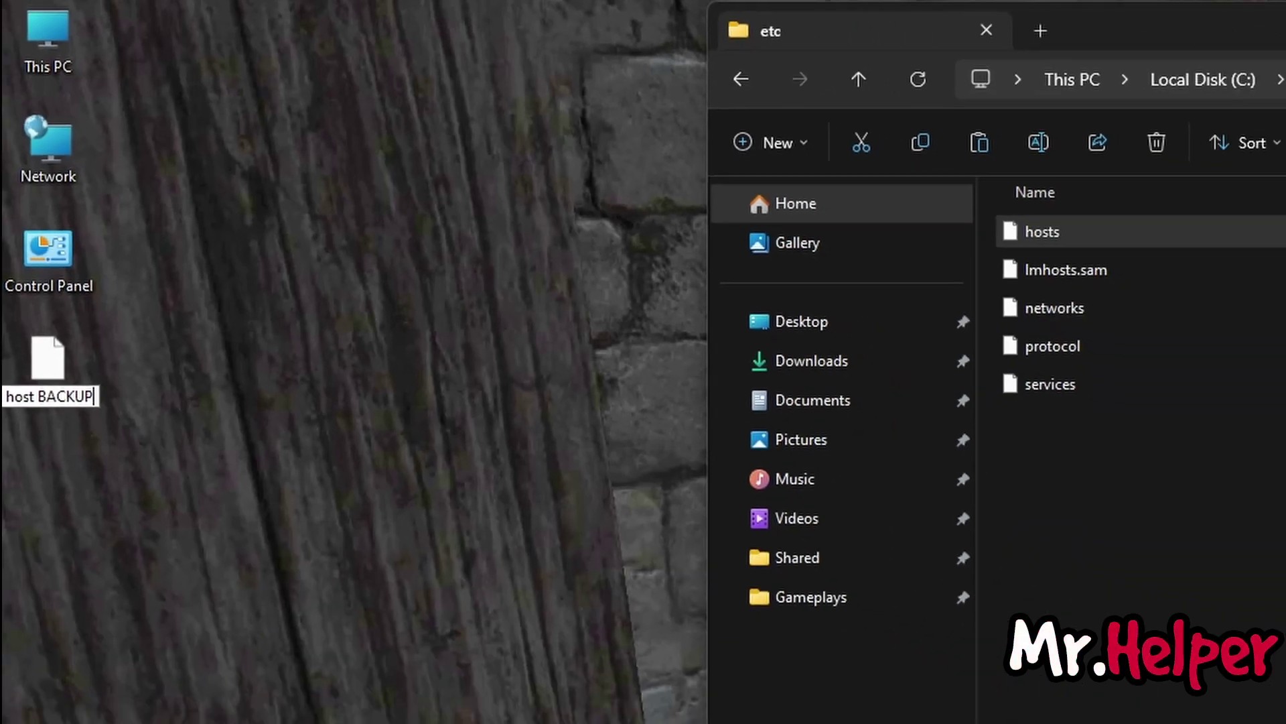
- Confirm the name 'host BACKUP' and move it into etc with administrator permission
{"action": "key", "text": "Return"}
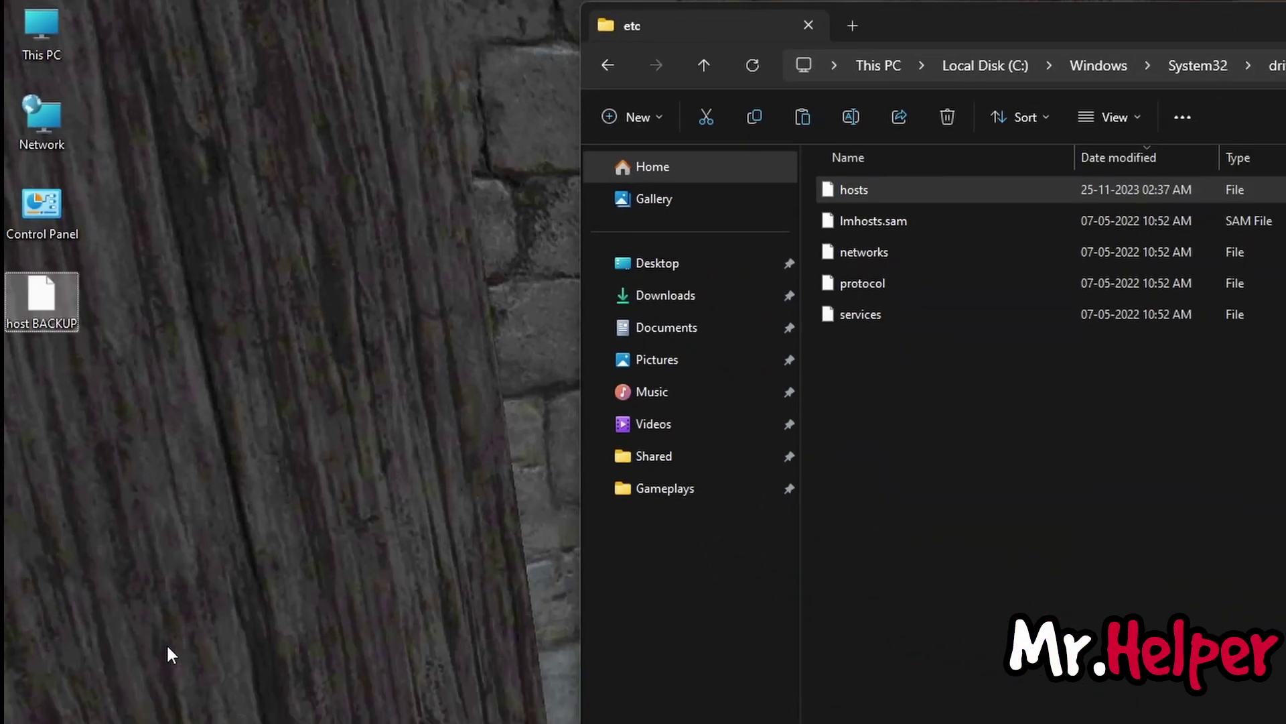
{"action": "right_click", "coordinate": [17, 312]}
{"action": "left_click", "coordinate": [118, 619]}
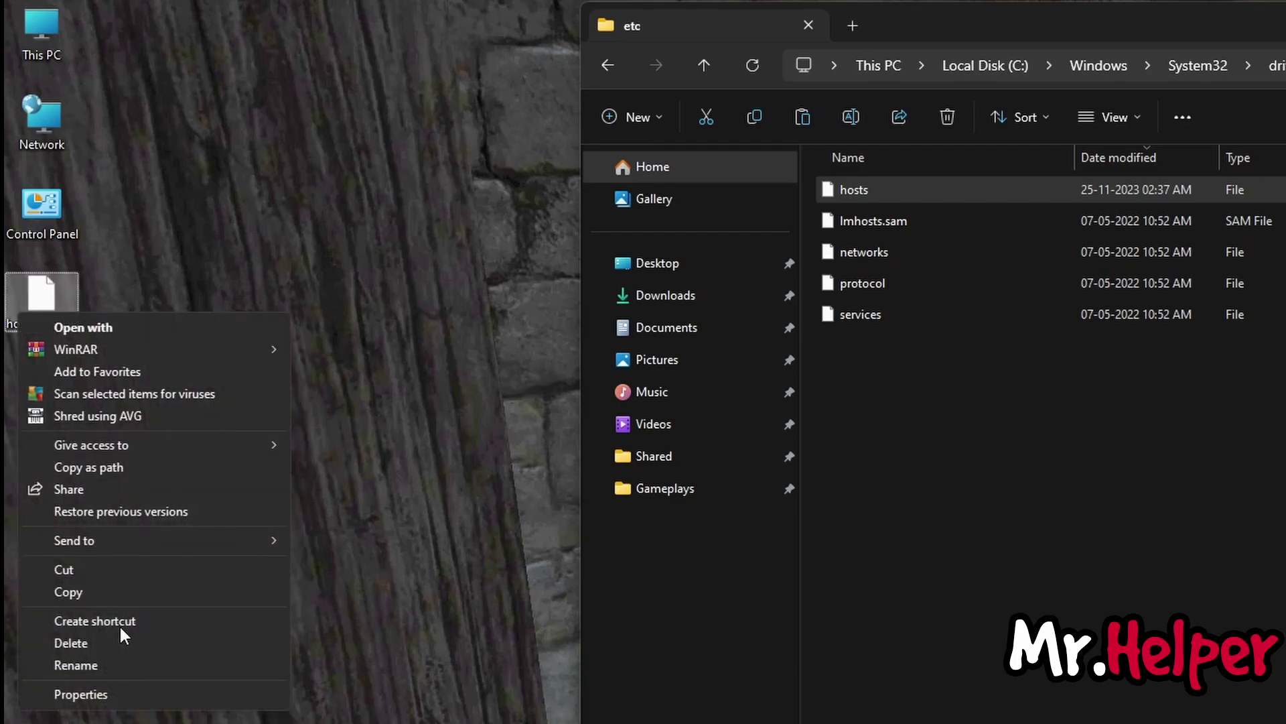
{"action": "left_click", "coordinate": [107, 568]}
{"action": "right_click", "coordinate": [989, 526]}
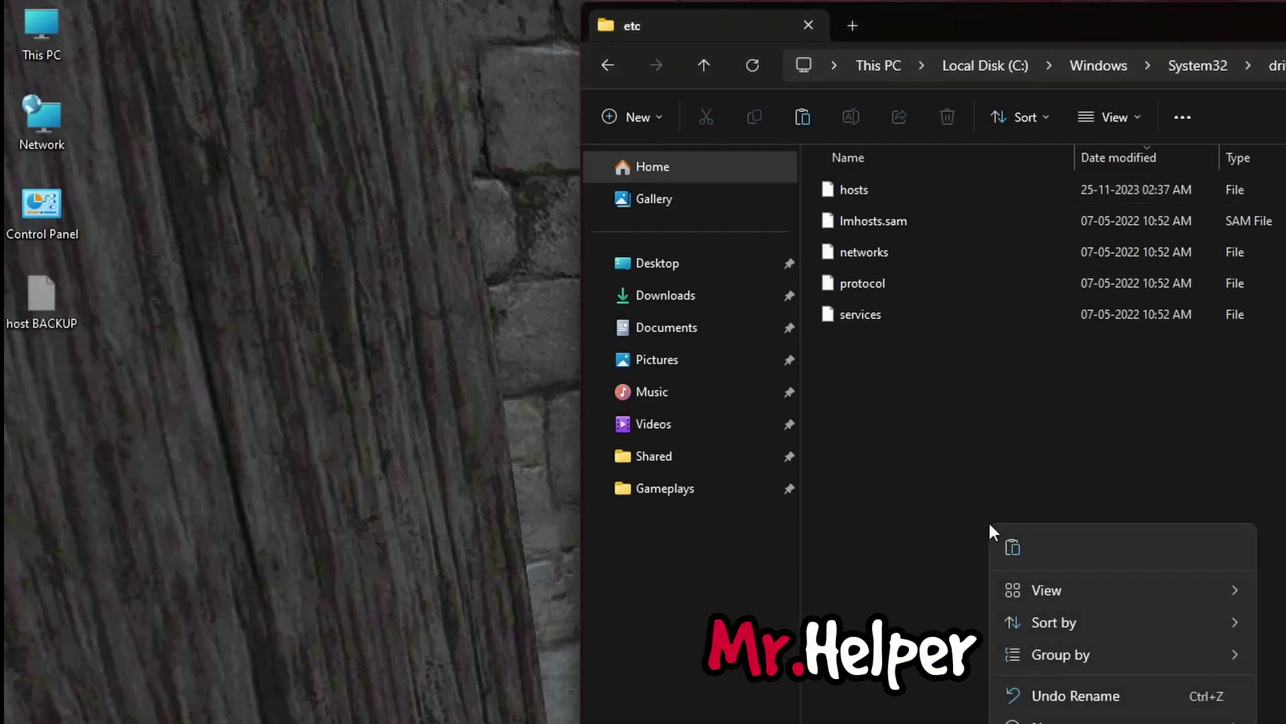
{"action": "key", "text": "shift+F10"}
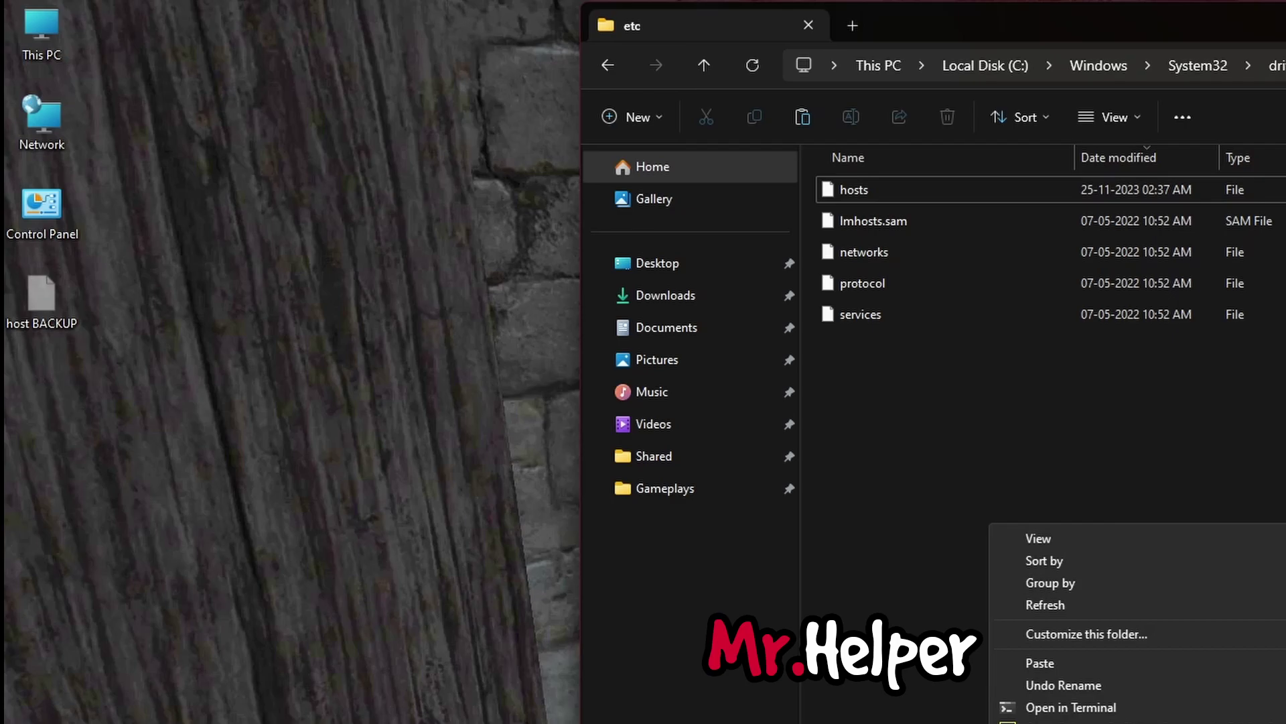
{"action": "left_click", "coordinate": [1045, 665]}
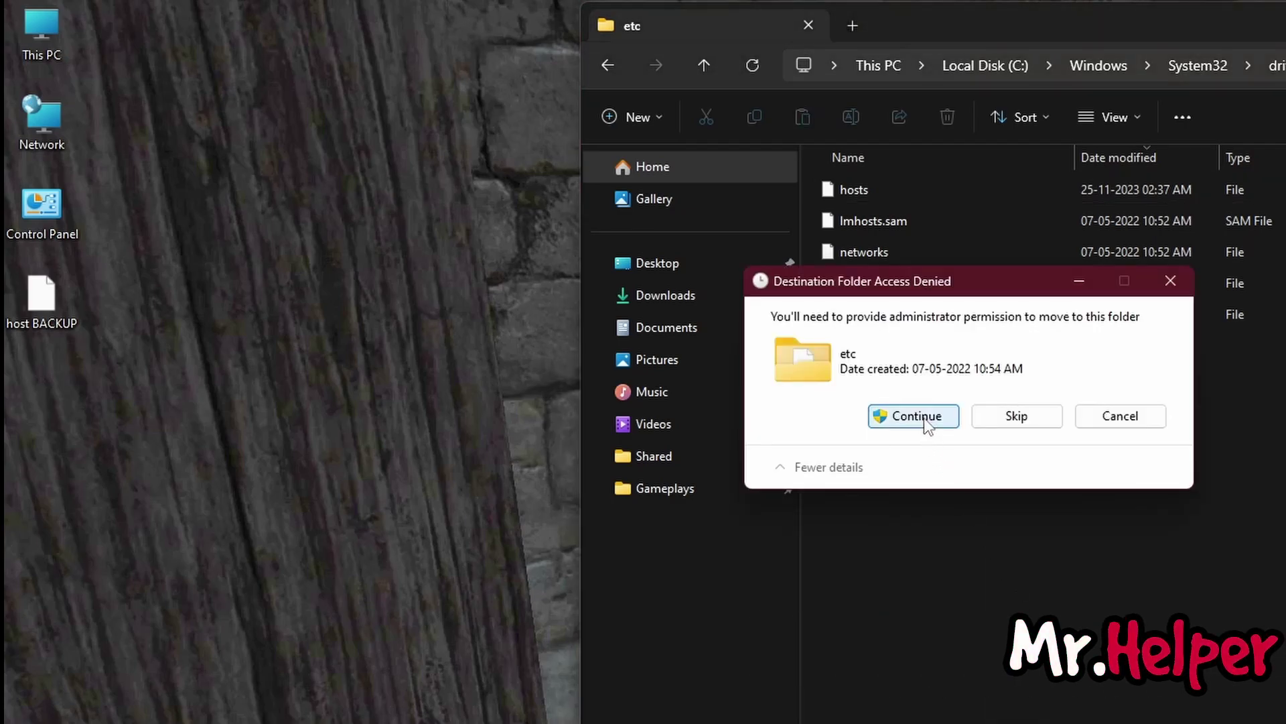
{"action": "left_click", "coordinate": [921, 418]}
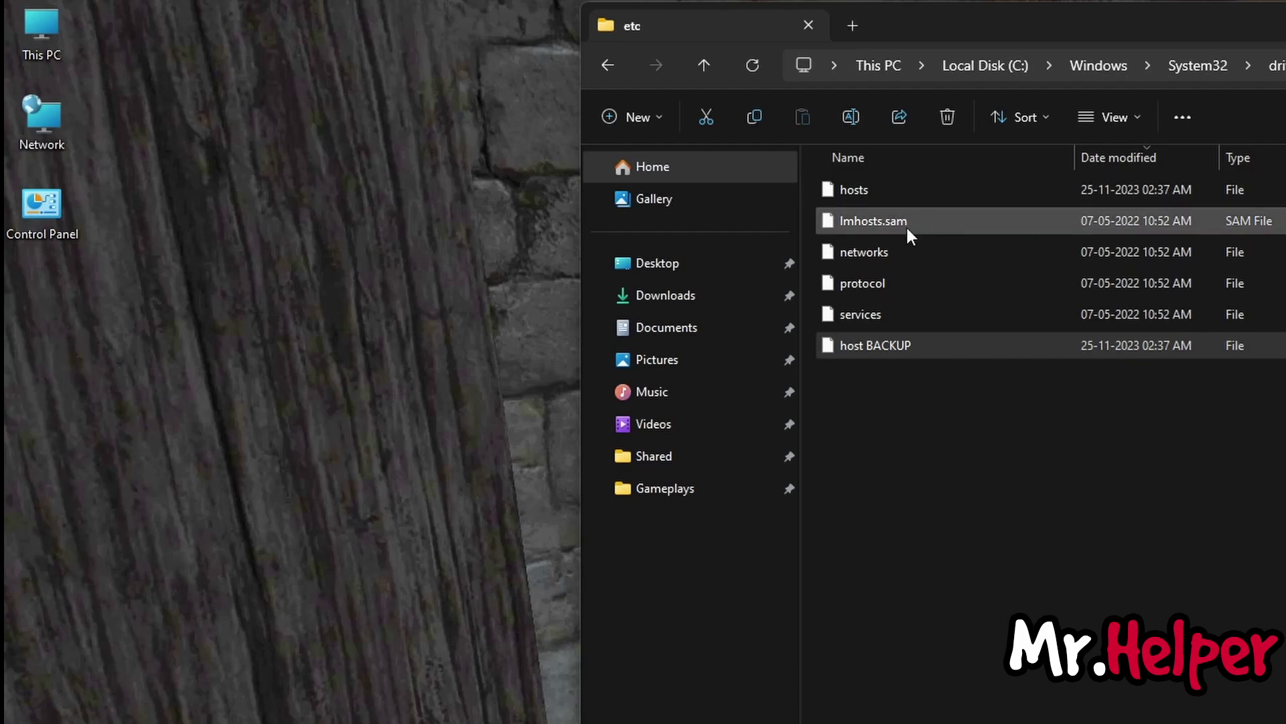
- Copy the original hosts file onto the desktop and place the empty Notepad window
{"action": "right_click", "coordinate": [835, 184]}
{"action": "left_click", "coordinate": [954, 496]}
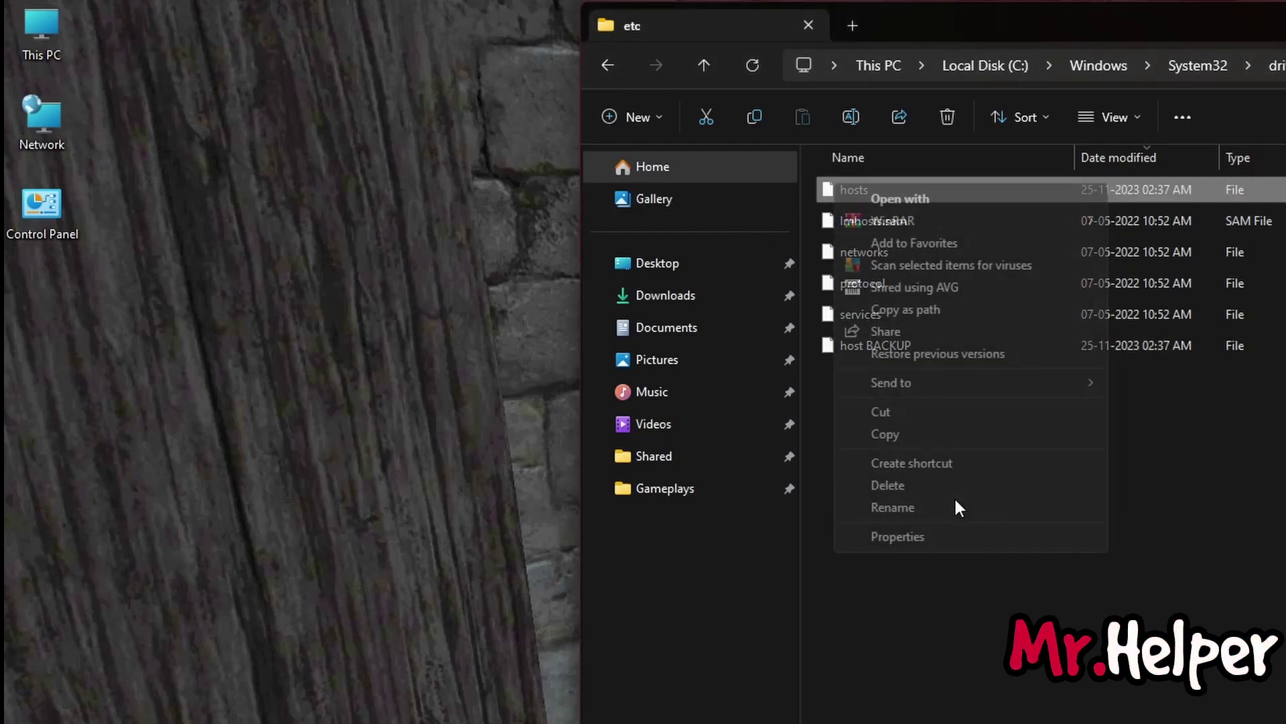
{"action": "left_click", "coordinate": [906, 429]}
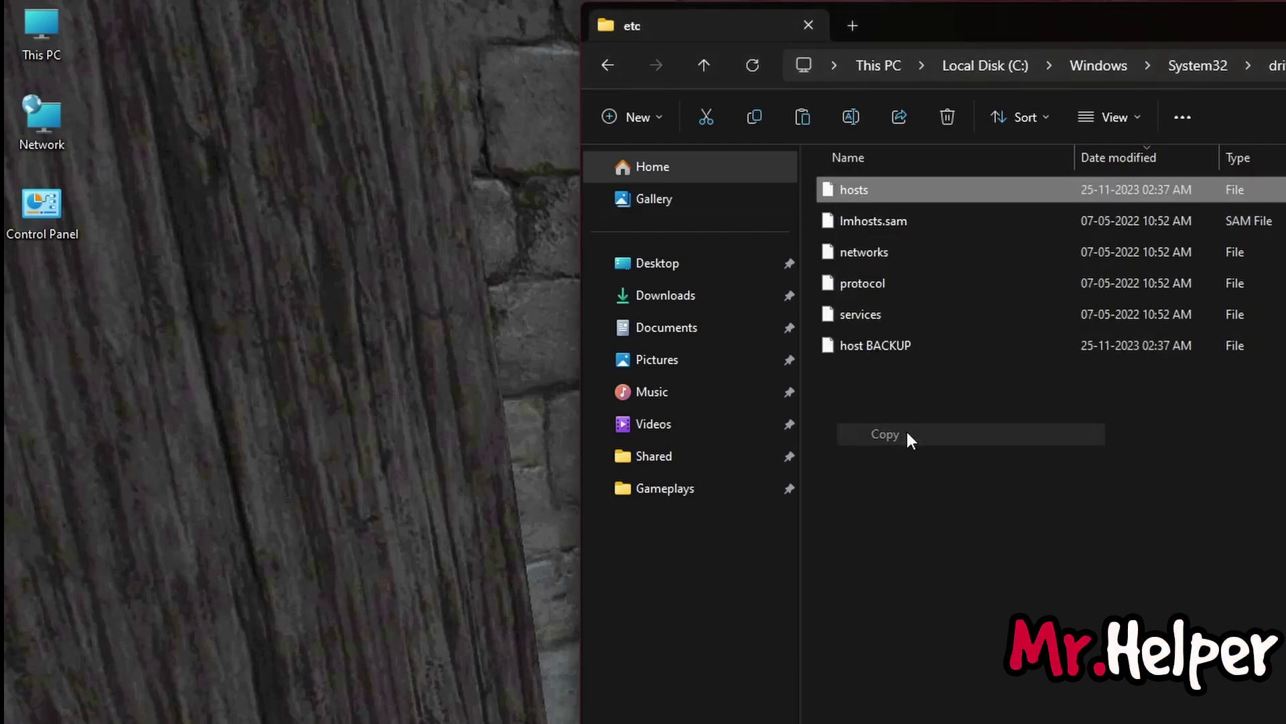
{"action": "right_click", "coordinate": [238, 252]}
{"action": "left_click", "coordinate": [299, 610]}
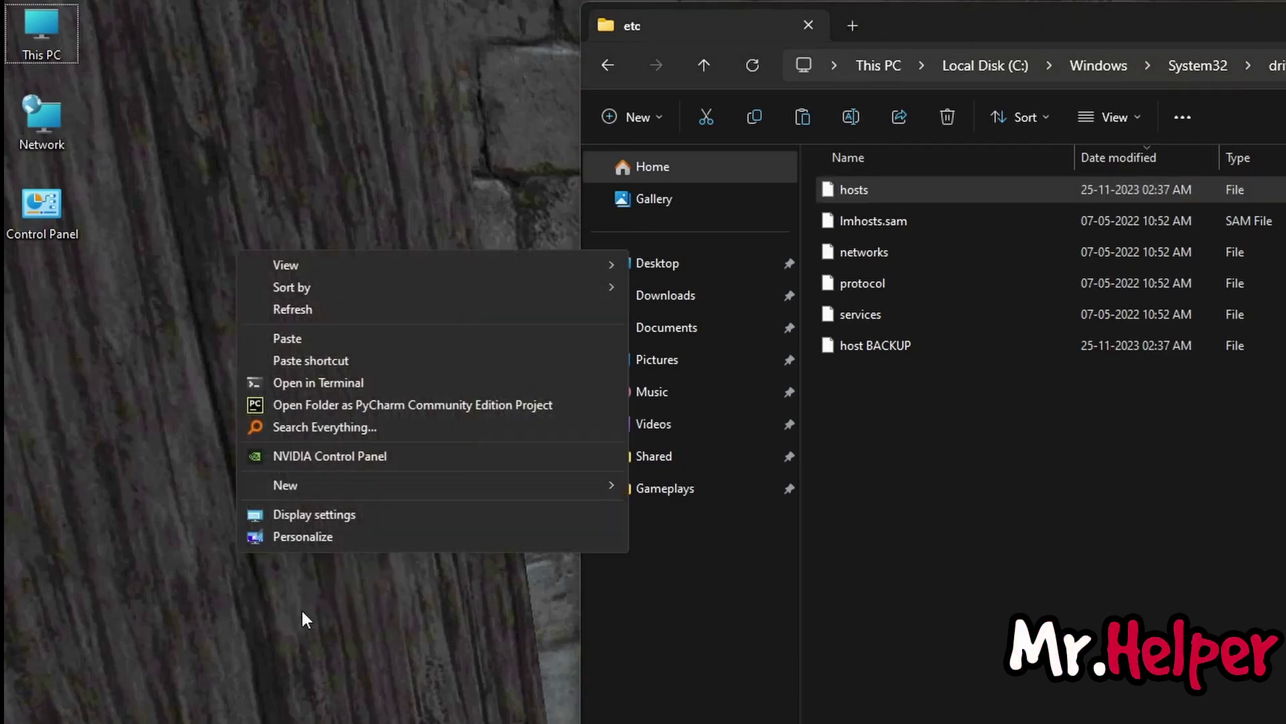
{"action": "left_click", "coordinate": [331, 343]}
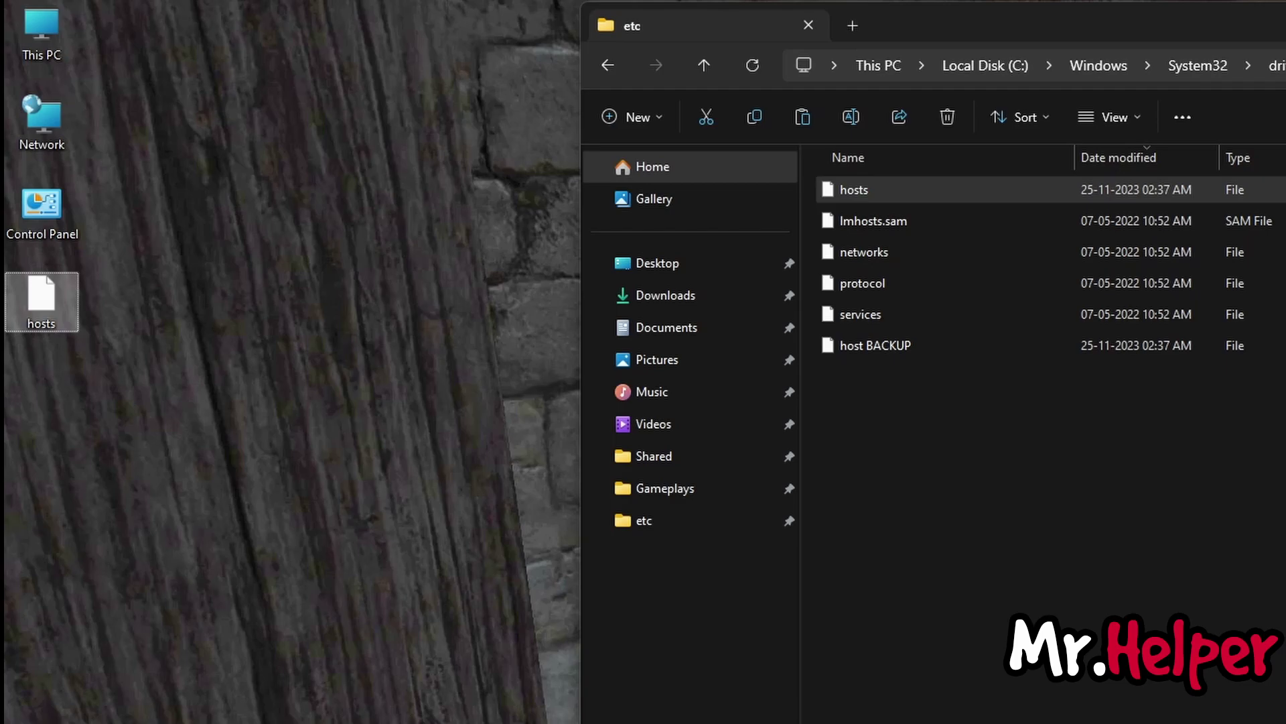
{"action": "left_click_drag", "start_coordinate": [1267, 231], "coordinate": [738, 178]}
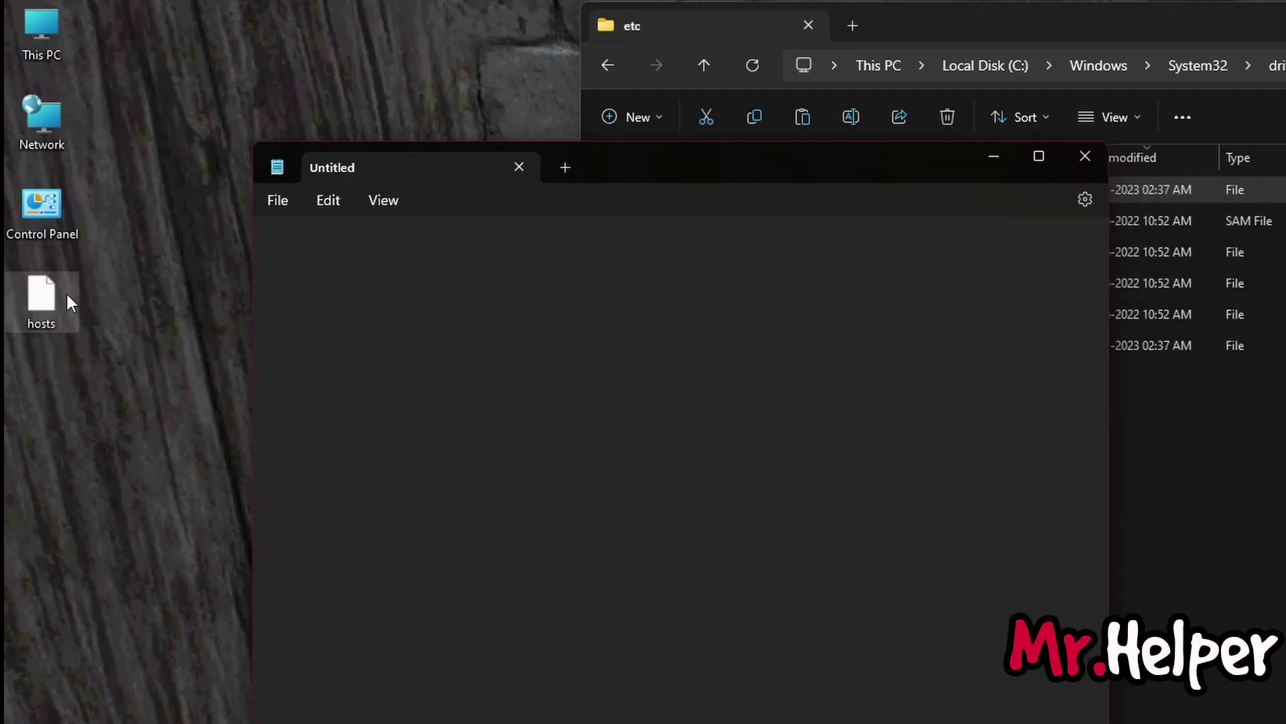
- Open the desktop hosts copy in Notepad, append '203.132.26.155 127.0.0.1', and save
{"action": "left_click_drag", "start_coordinate": [69, 302], "coordinate": [293, 364]}
{"action": "left_click_drag", "start_coordinate": [431, 382], "coordinate": [431, 382]}
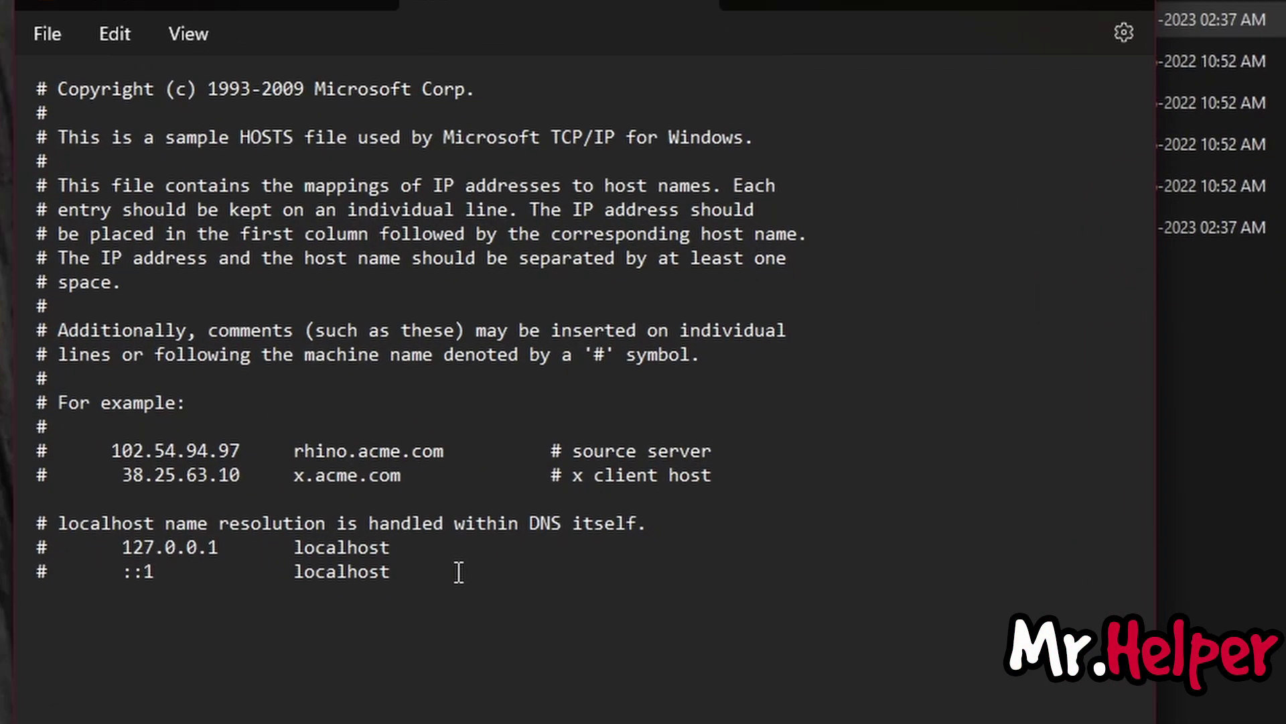
{"action": "left_click", "coordinate": [456, 572]}
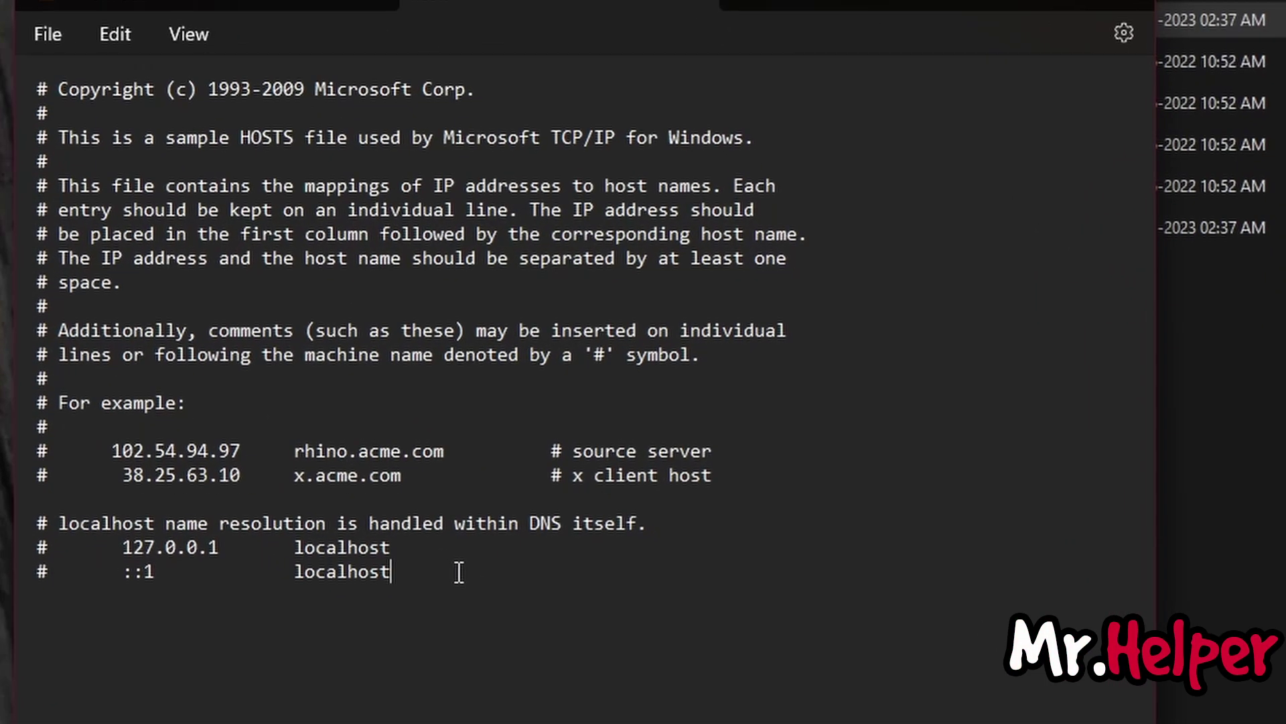
{"action": "key", "text": "Return"}
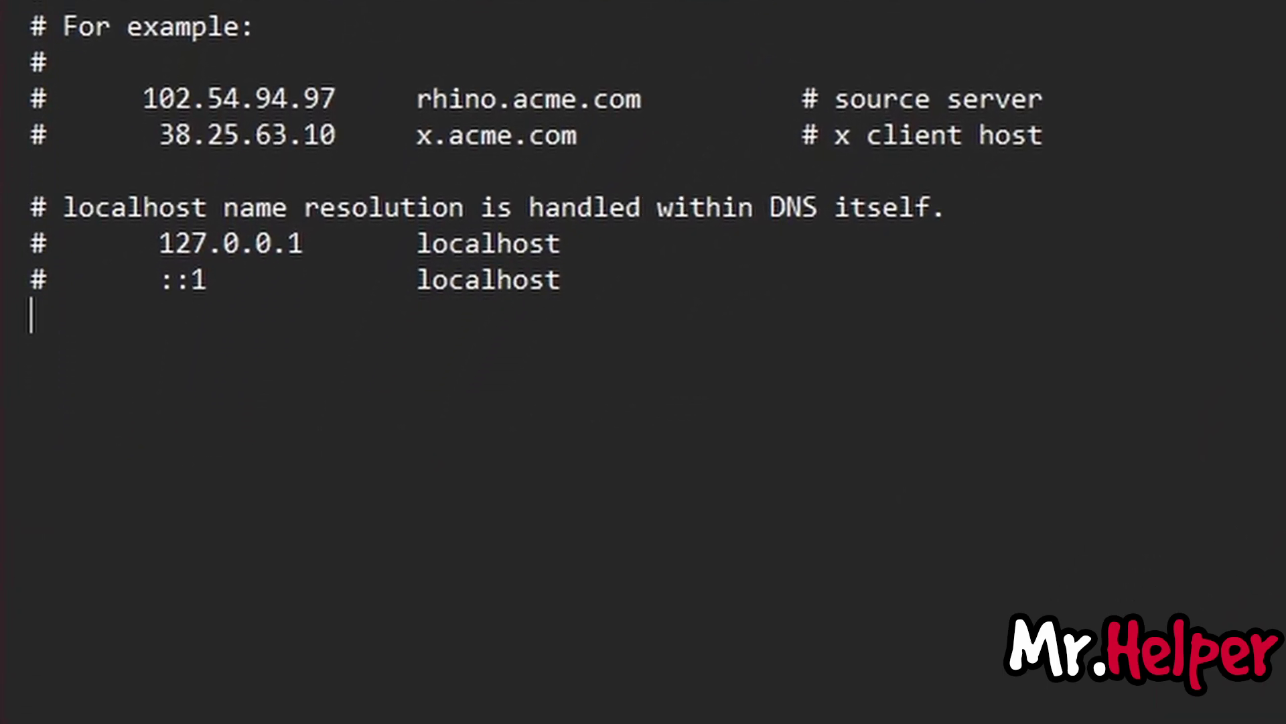
{"action": "key", "text": "ctrl+v"}
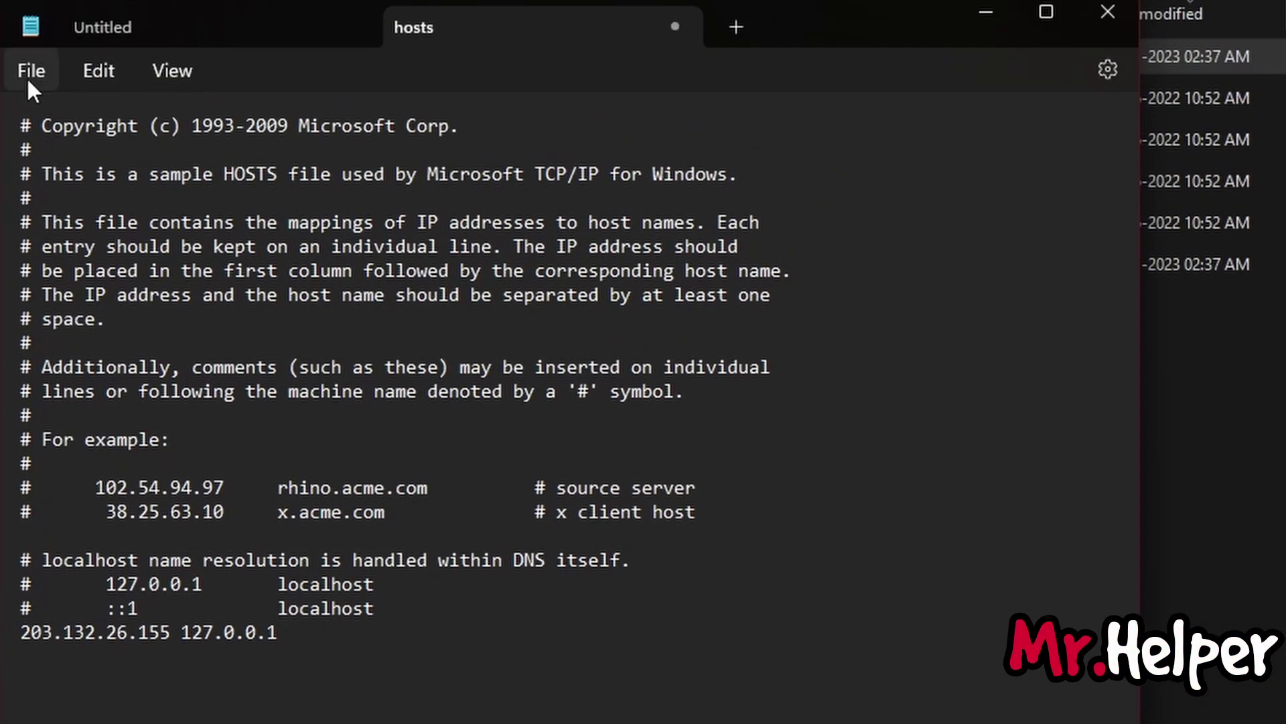
{"action": "left_click", "coordinate": [29, 79]}
{"action": "left_click", "coordinate": [130, 251]}
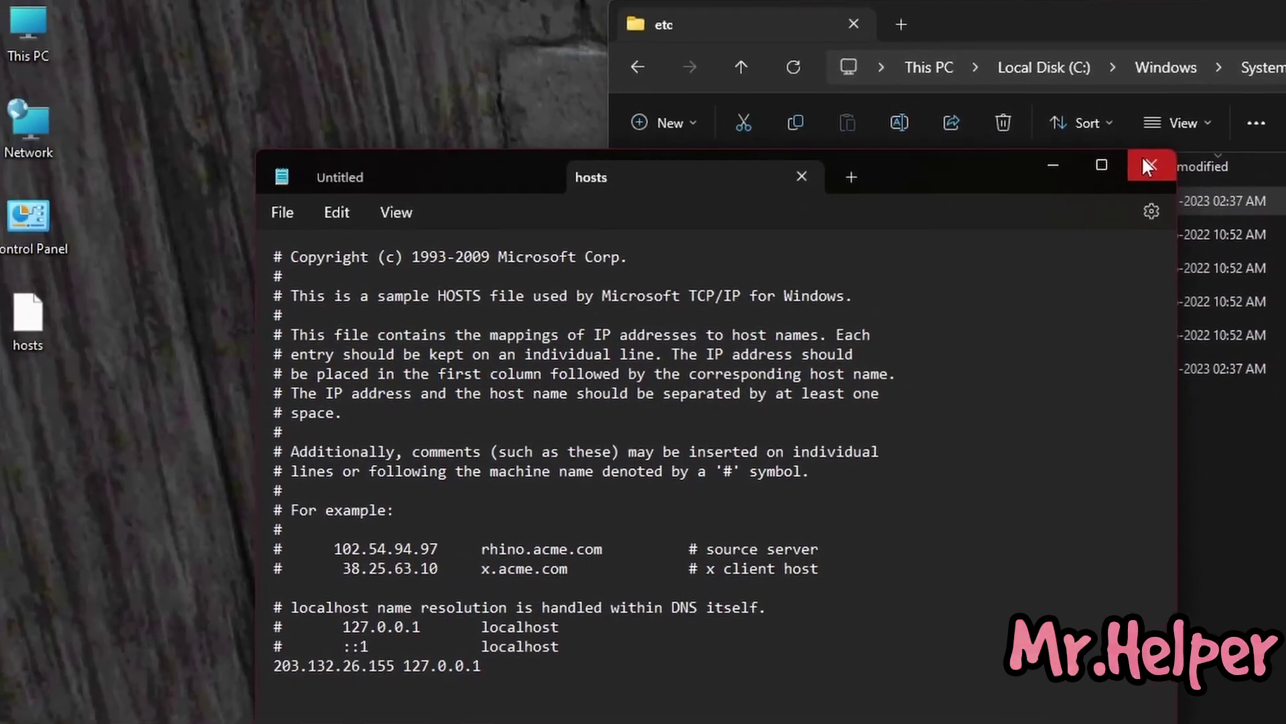
- Close Notepad and move the edited desktop hosts into etc, replacing the original file
{"action": "left_click", "coordinate": [1108, 11]}
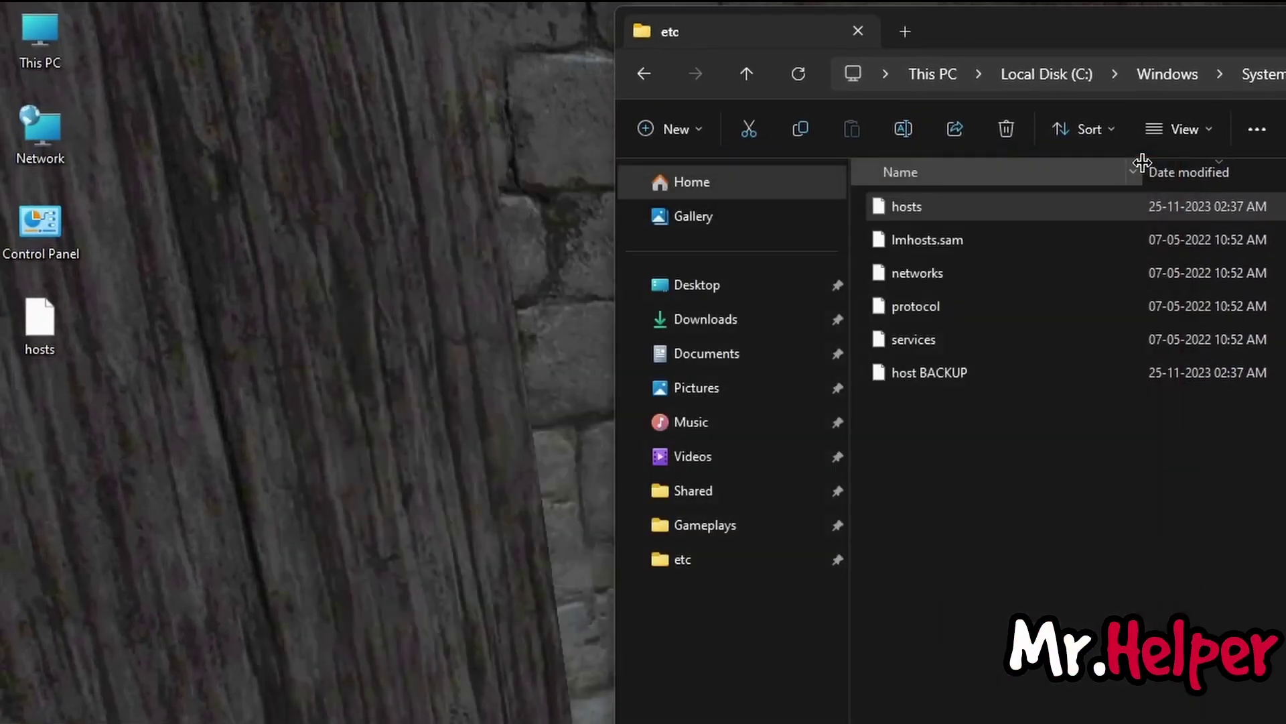
{"action": "right_click", "coordinate": [64, 318]}
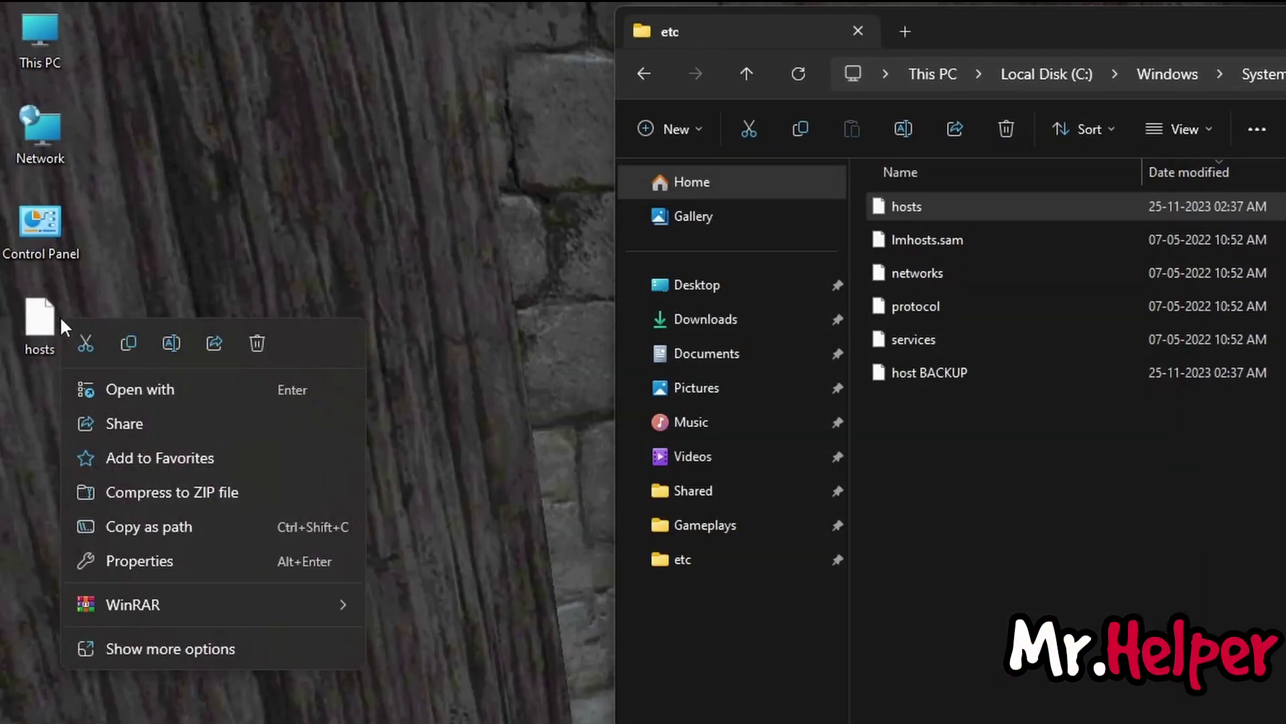
{"action": "left_click", "coordinate": [83, 340]}
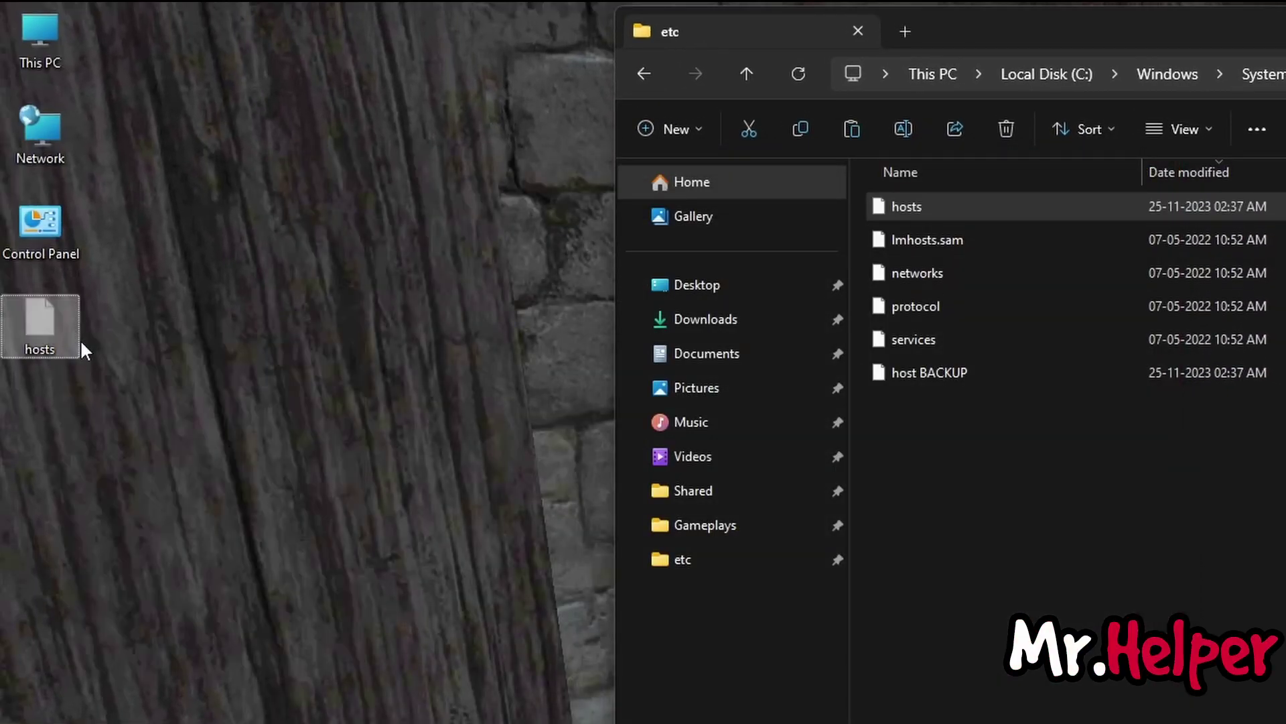
{"action": "right_click", "coordinate": [989, 515]}
{"action": "left_click", "coordinate": [1012, 543]}
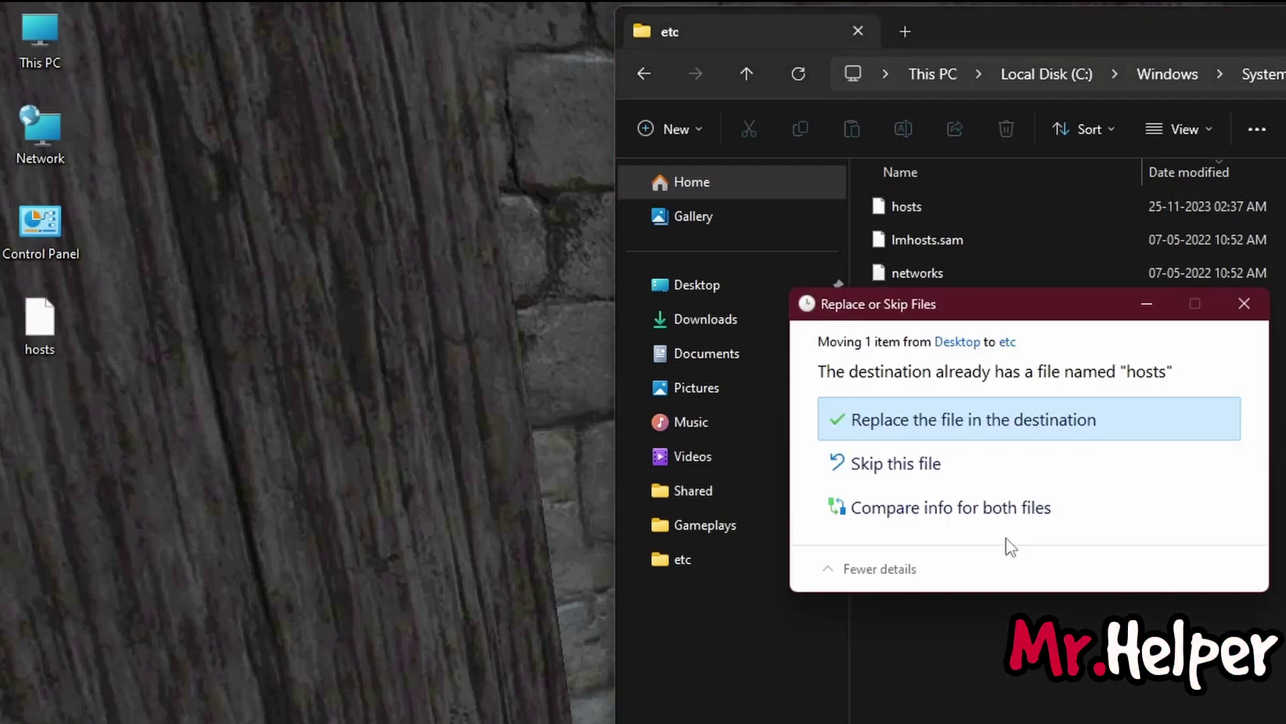
{"action": "left_click", "coordinate": [951, 431]}
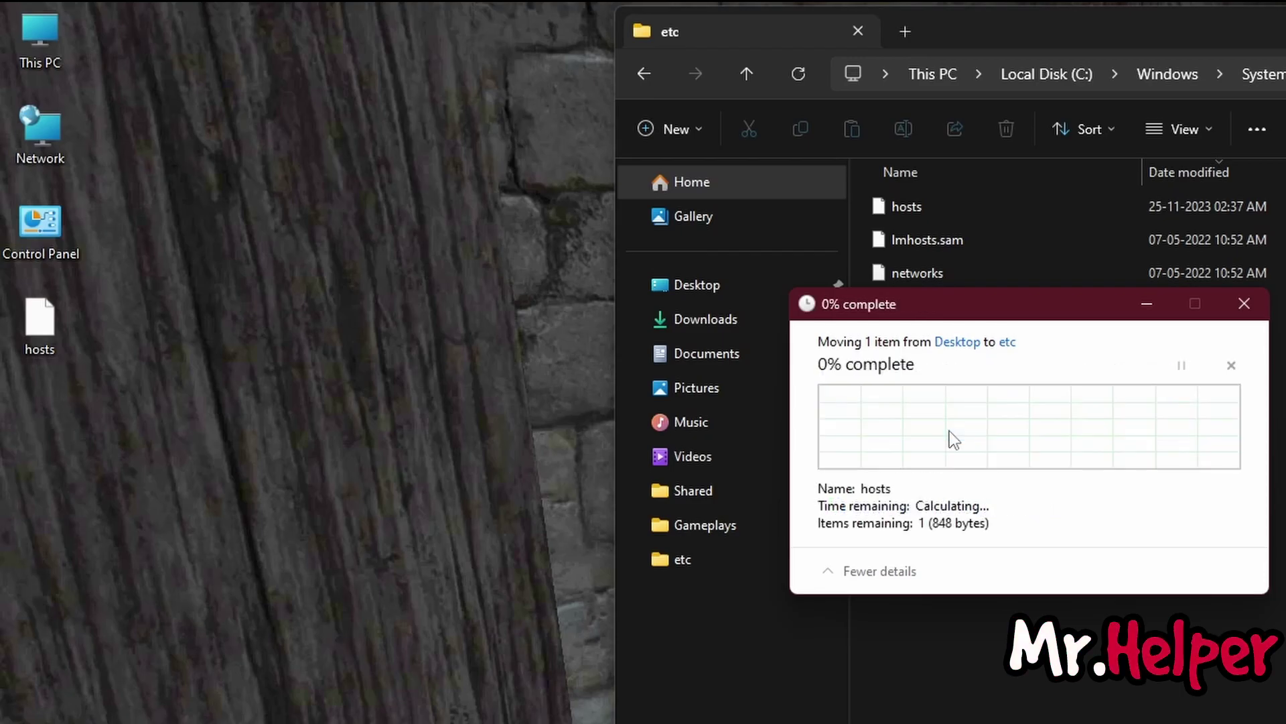
{"action": "left_click", "coordinate": [957, 447]}
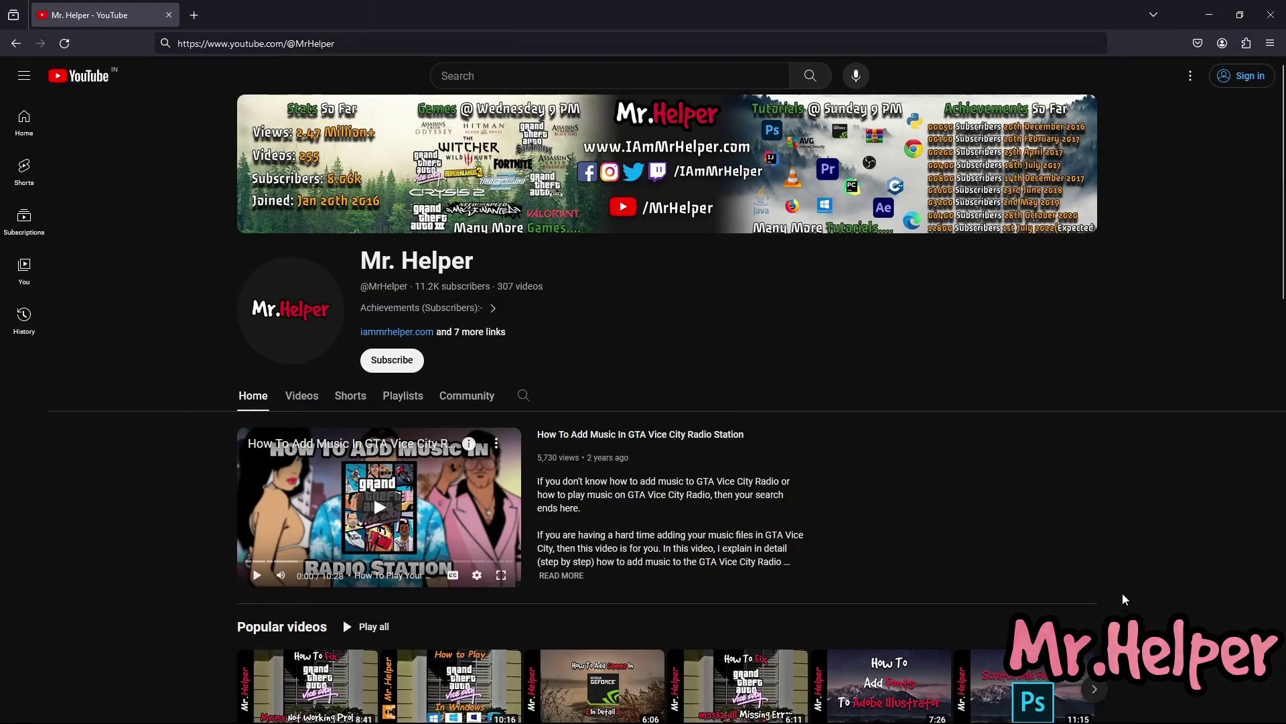
{"action": "scroll", "coordinate": [1139, 583], "scroll_direction": "down", "scroll_amount": 10}
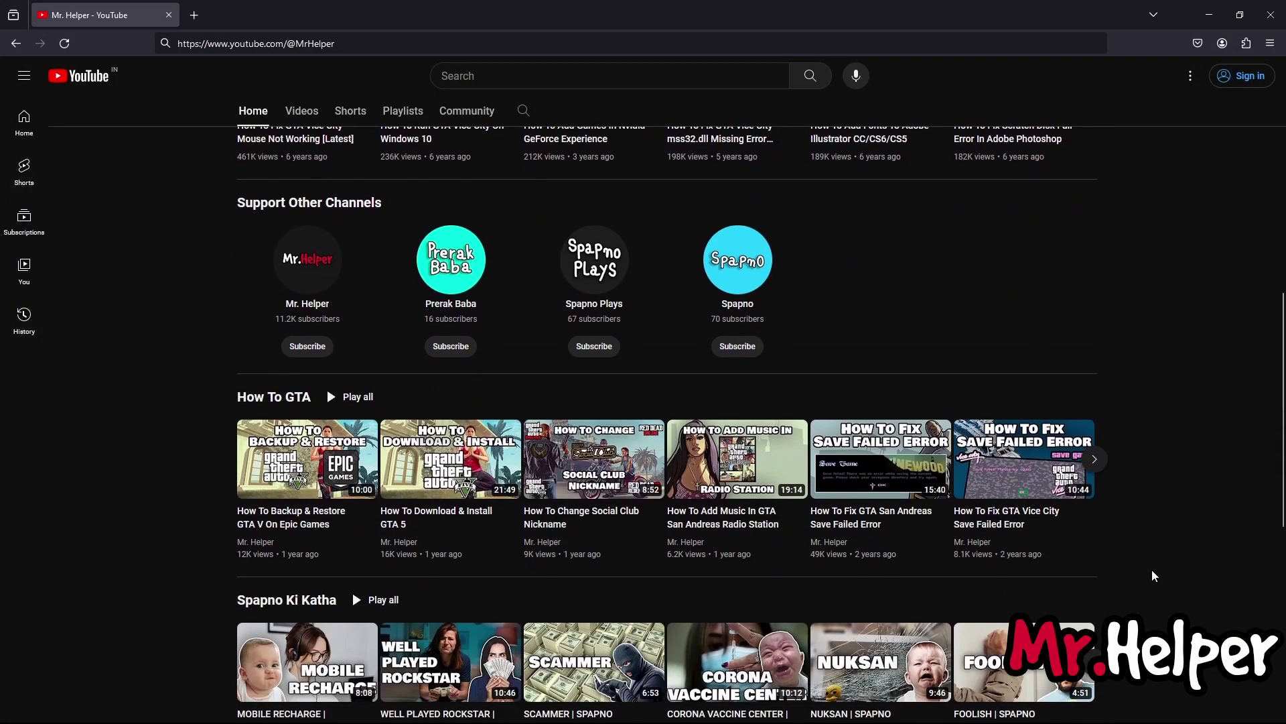